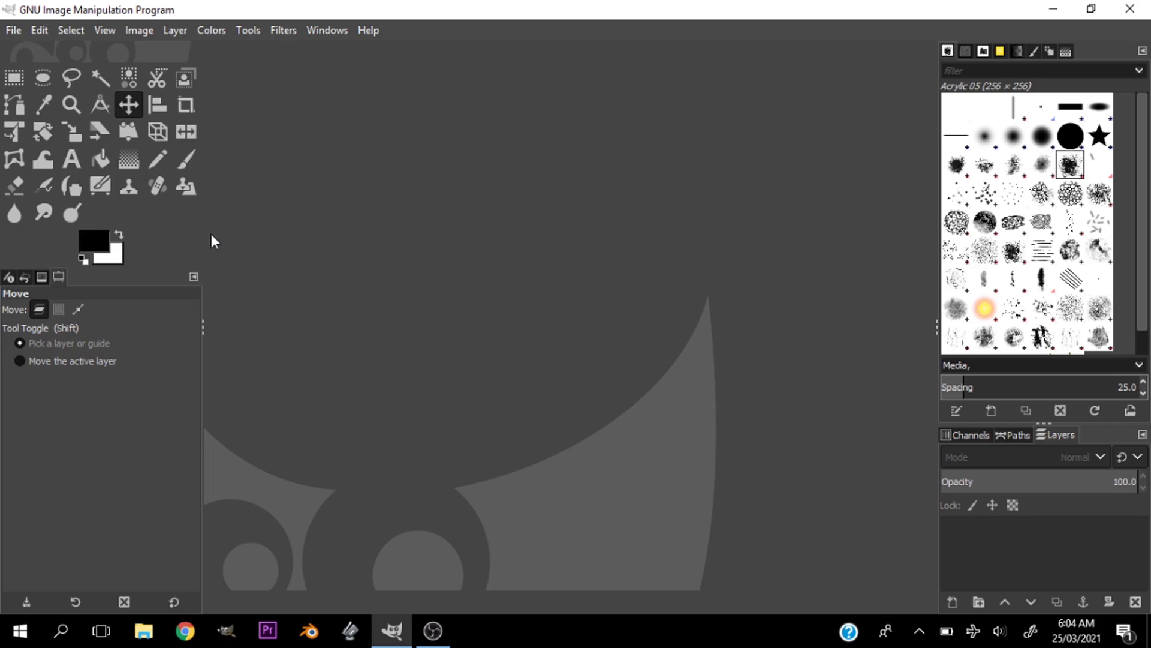
# - Create a new 500×500 px image
pyautogui.click(14, 31)
pyautogui.click(31, 58)
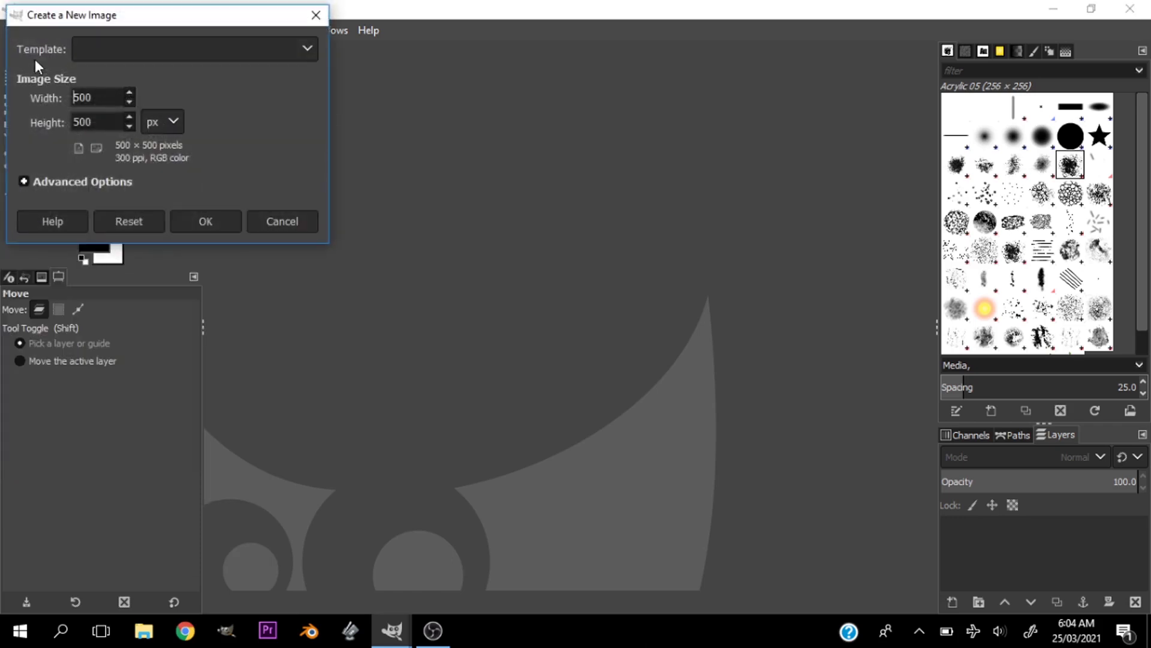
pyautogui.click(213, 225)
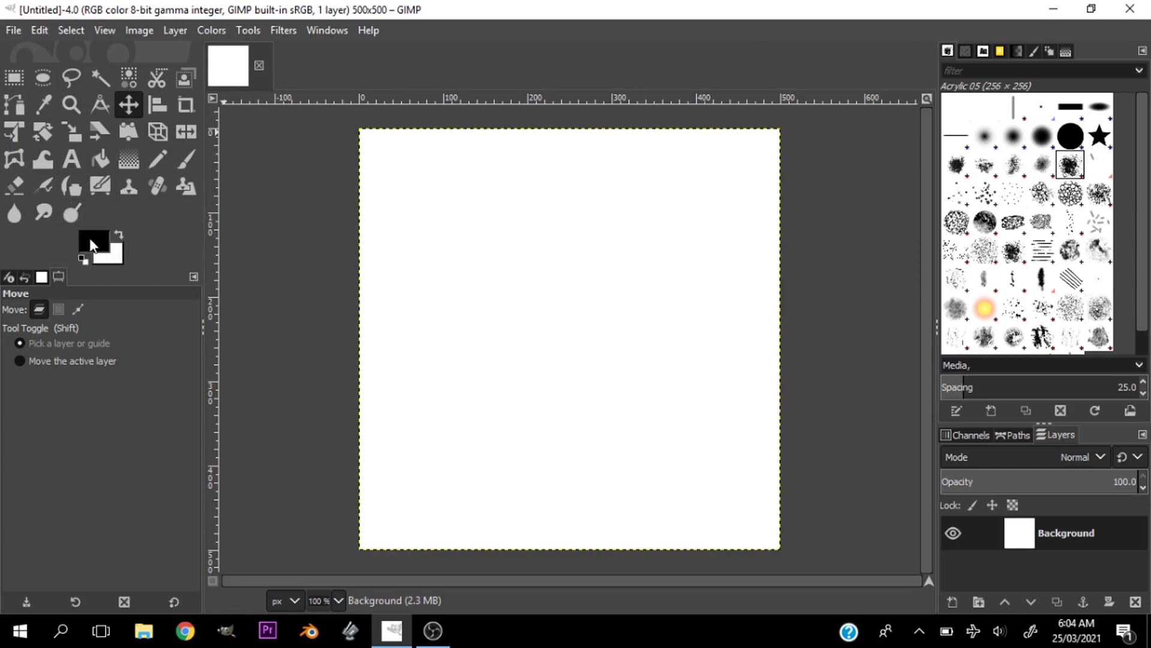
# - Set the foreground colour to dark red 3c0000 and bucket-fill the whole canvas with it
pyautogui.click(90, 239)
pyautogui.moveTo(99, 240); pyautogui.dragTo(163, 246)
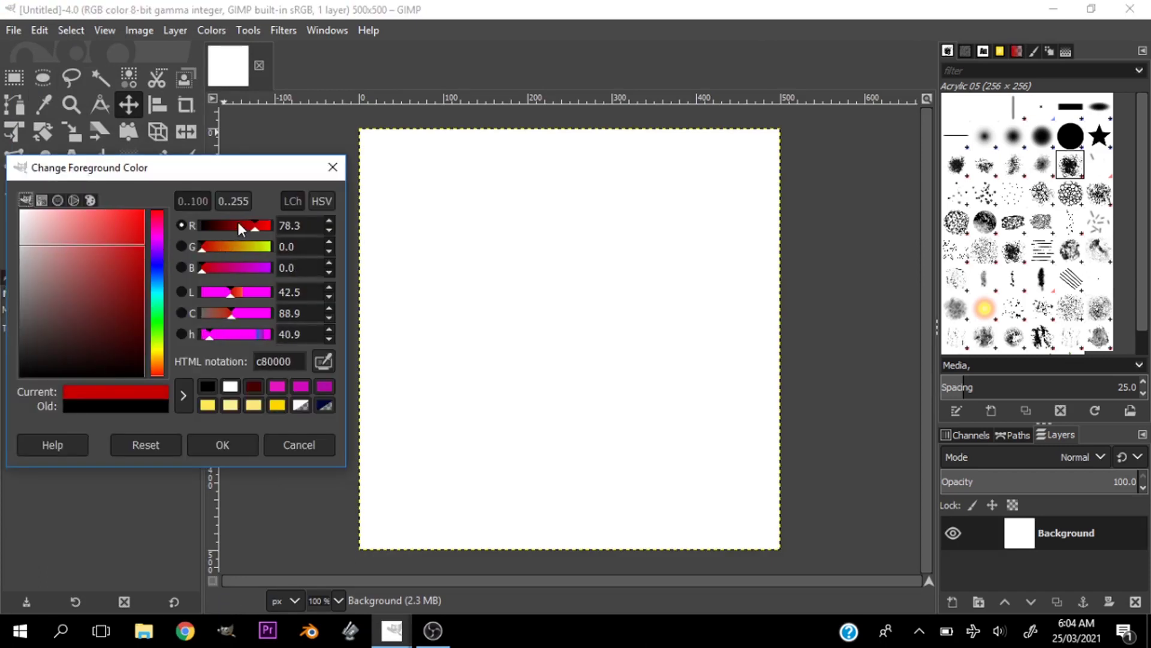
pyautogui.moveTo(238, 223)
pyautogui.mouseDown()
pyautogui.moveTo(210, 223)
pyautogui.moveTo(217, 231)
pyautogui.mouseUp()
pyautogui.click(228, 447)
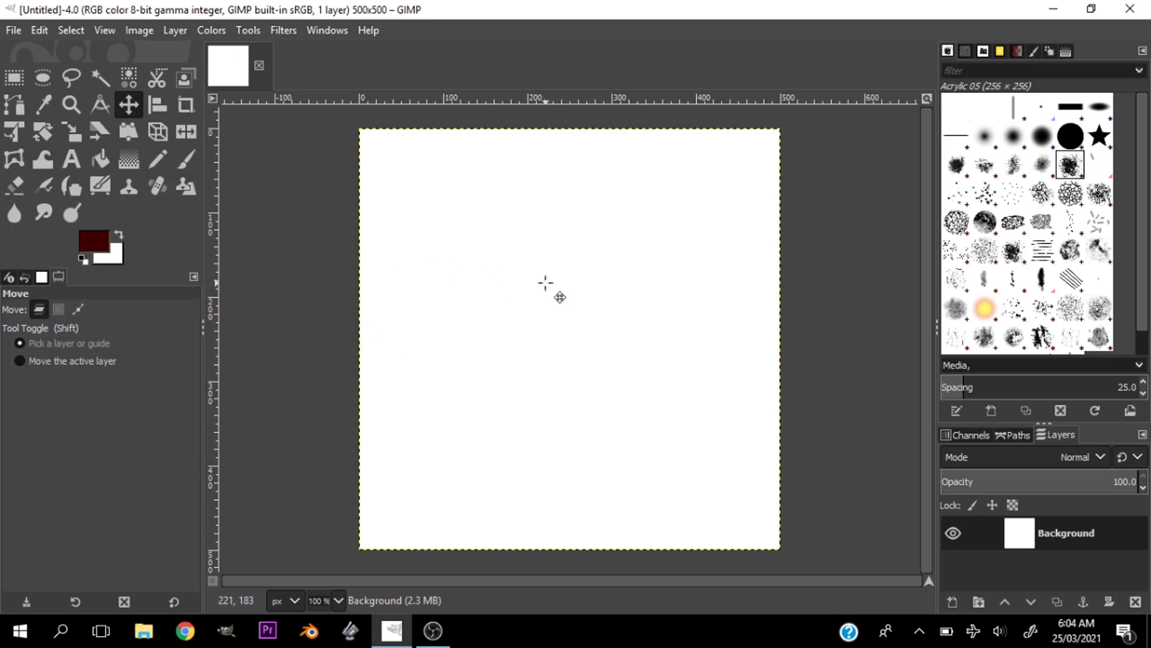
pyautogui.hotkey('shift', 'b')
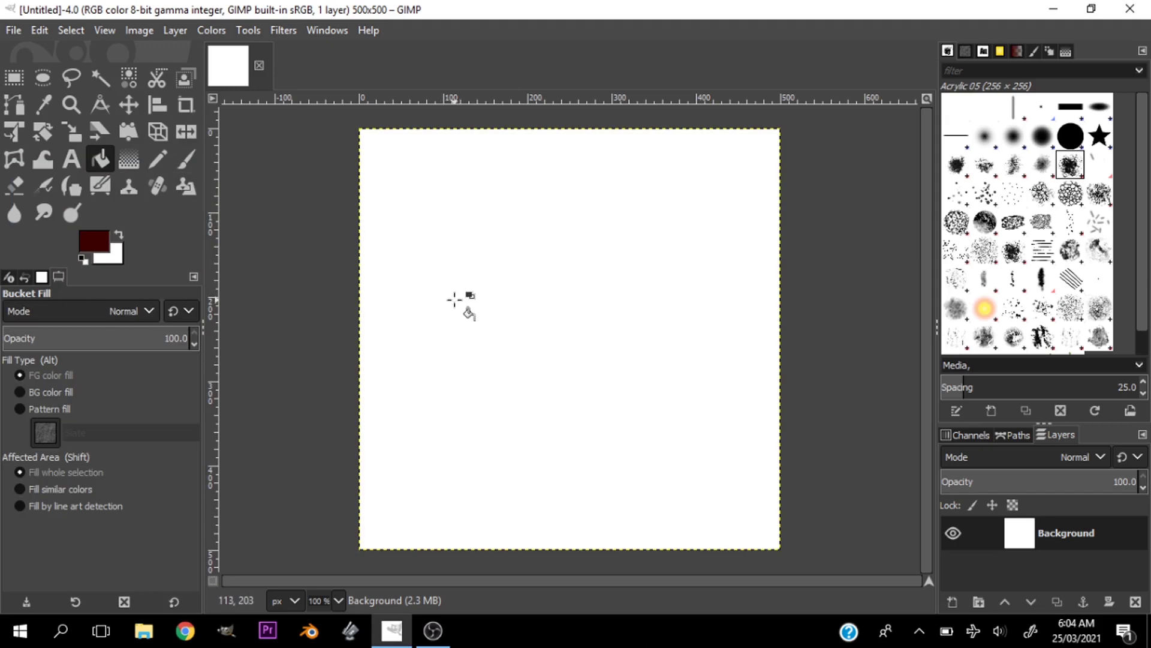
pyautogui.click(454, 298)
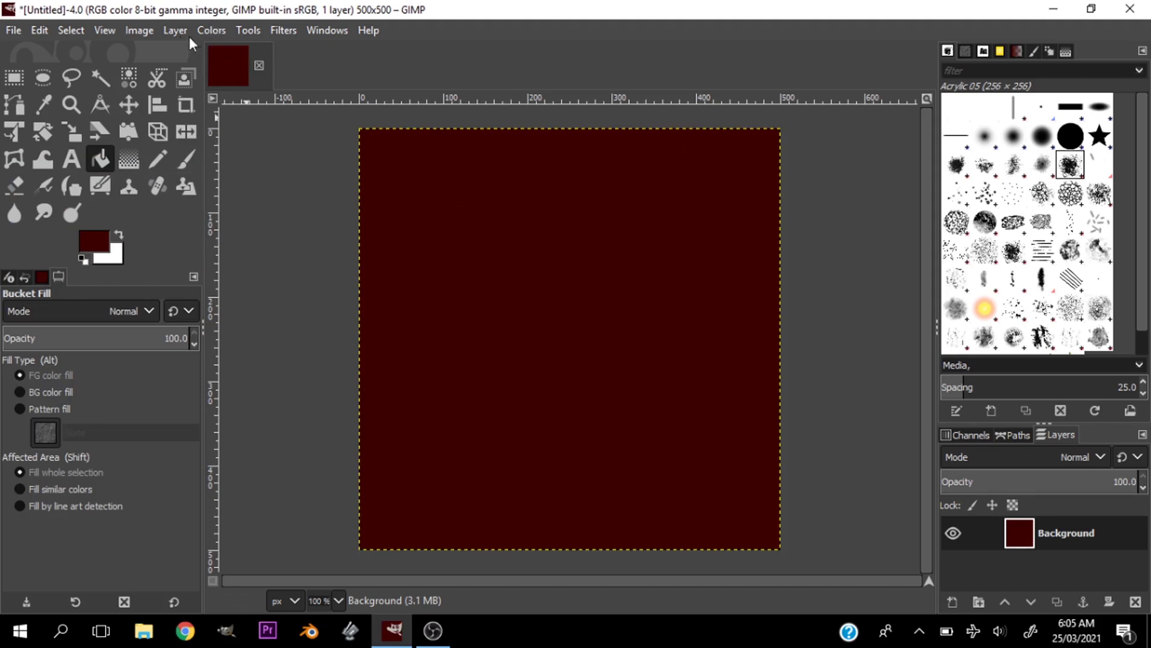
# - Apply HSV Noise with Dulling 1, Hue 27.73, Saturation 0 and Value 0.416
pyautogui.click(288, 33)
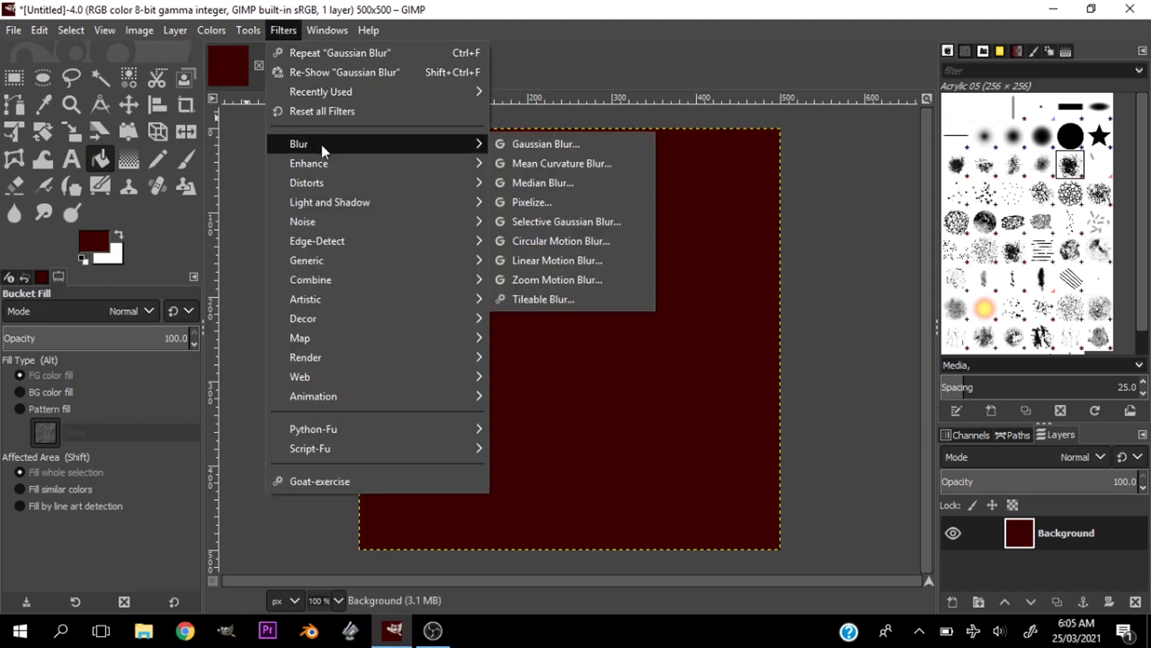
pyautogui.moveTo(323, 223)
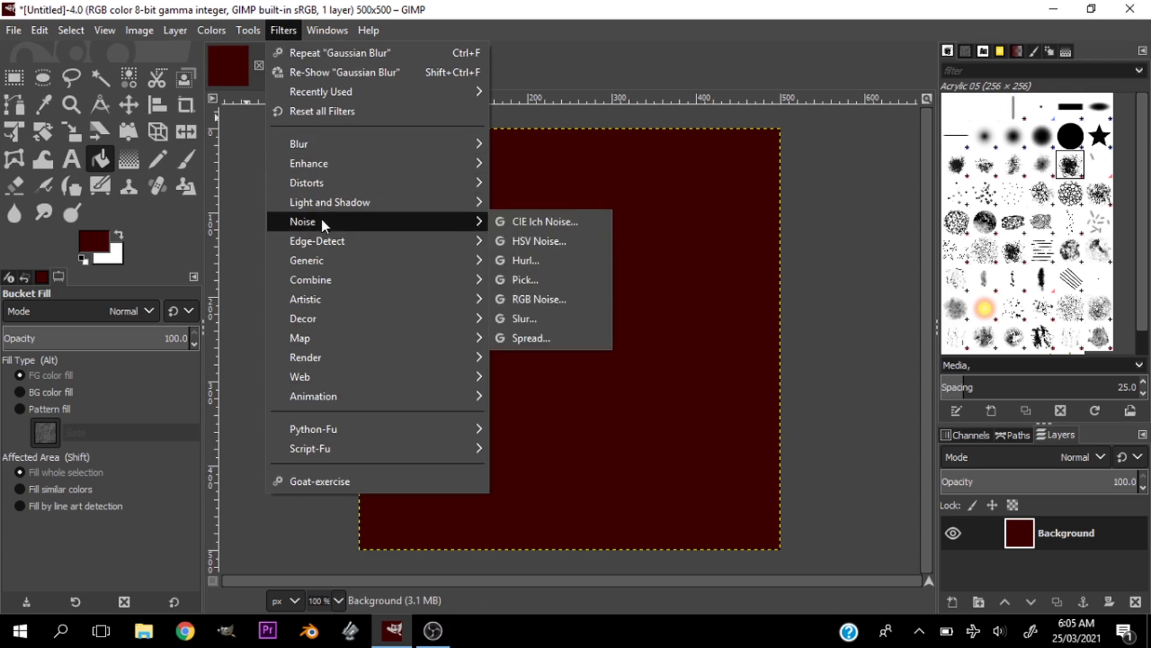
pyautogui.click(537, 246)
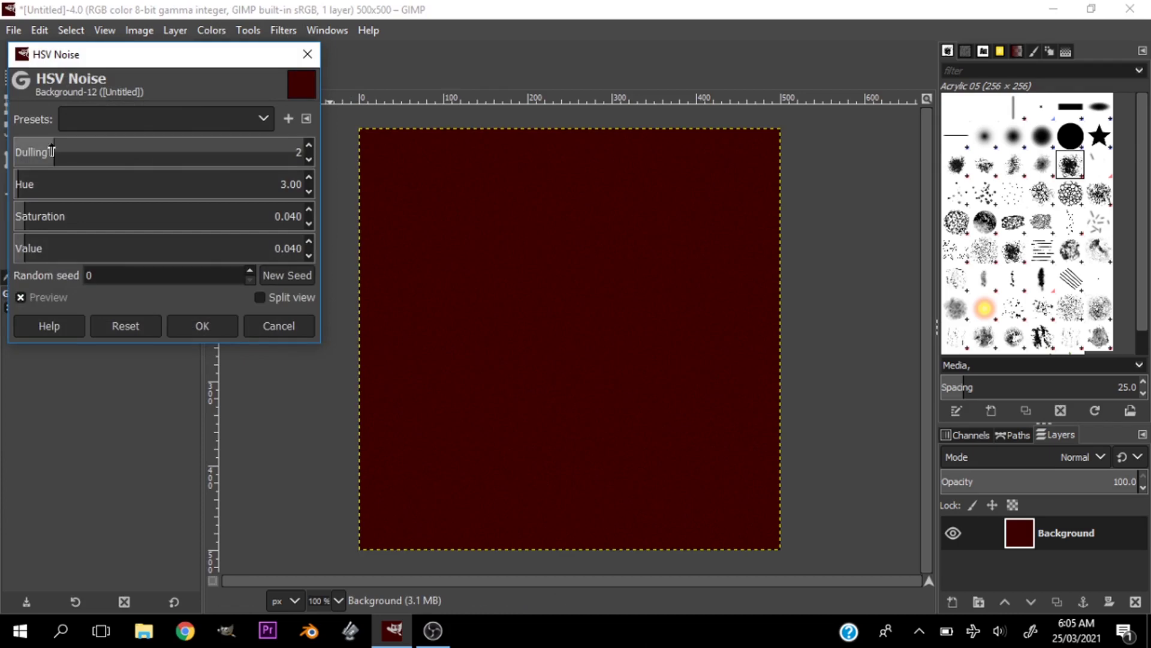
pyautogui.moveTo(52, 152); pyautogui.dragTo(12, 193)
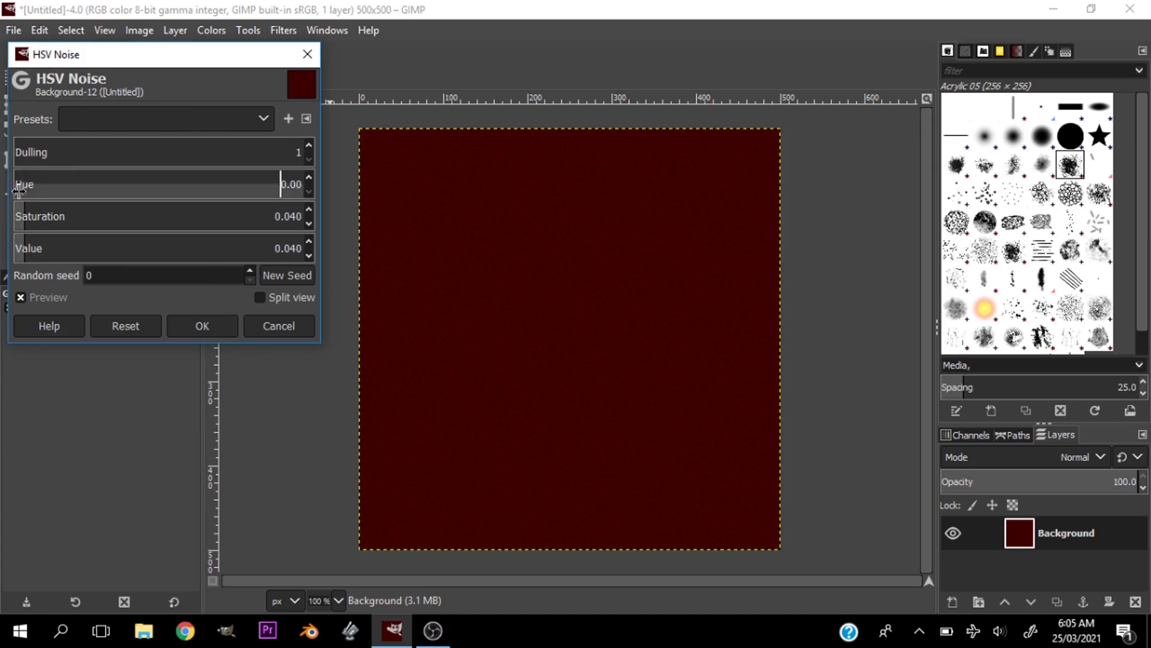
pyautogui.moveTo(27, 187); pyautogui.dragTo(11, 218)
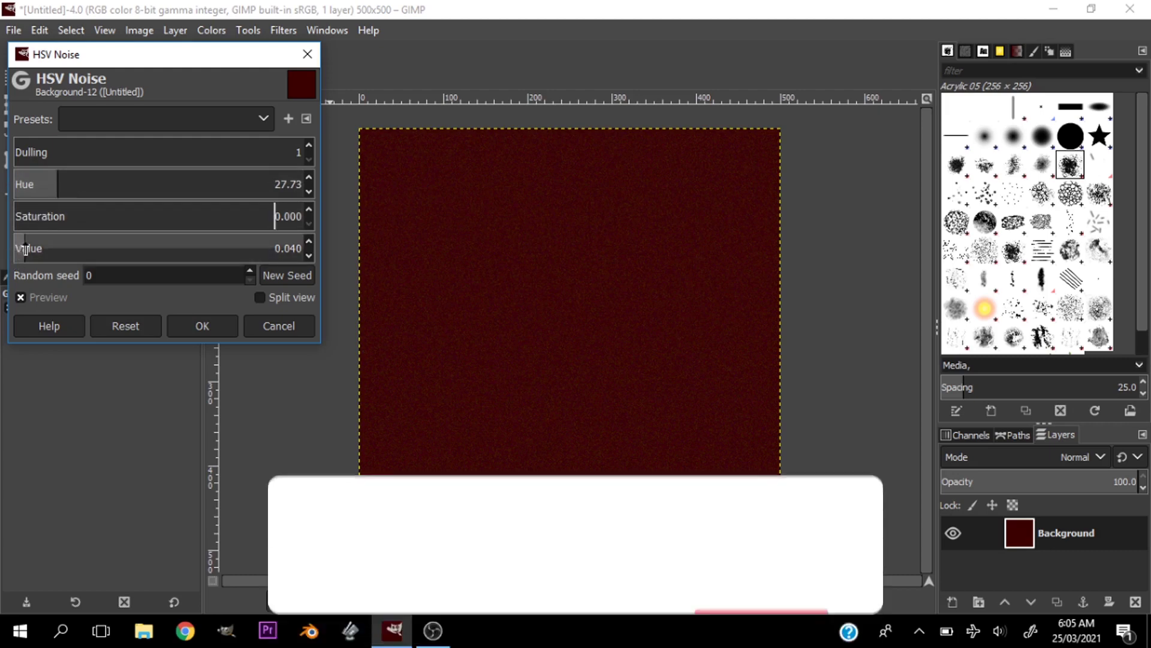
pyautogui.moveTo(25, 250); pyautogui.dragTo(135, 276)
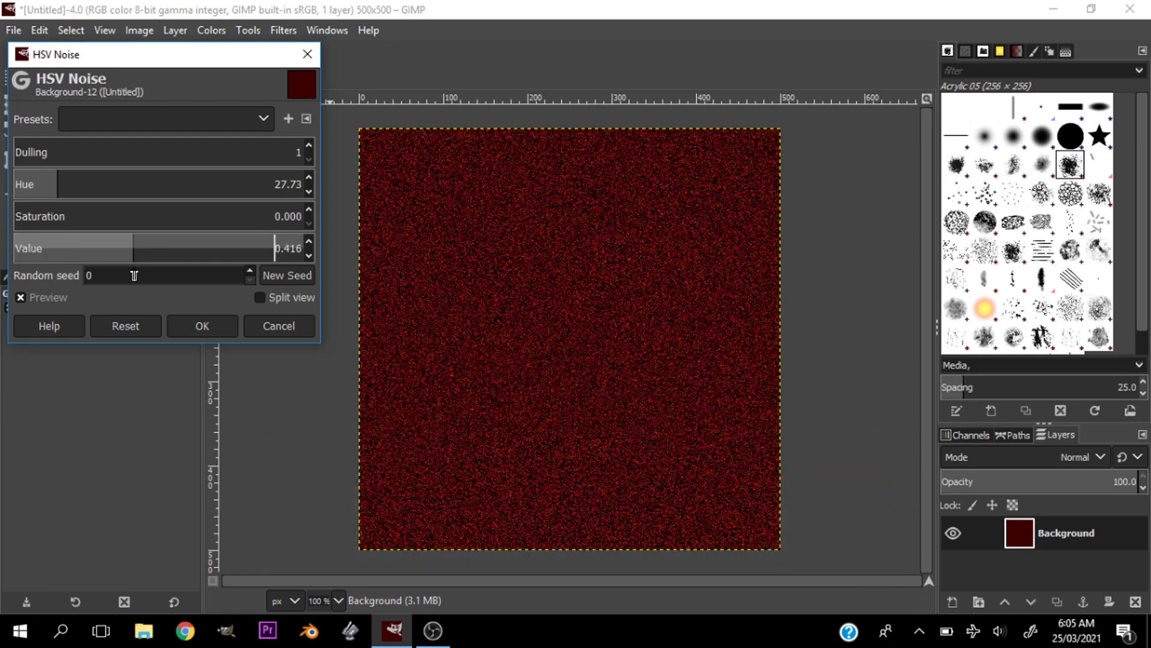
pyautogui.click(197, 325)
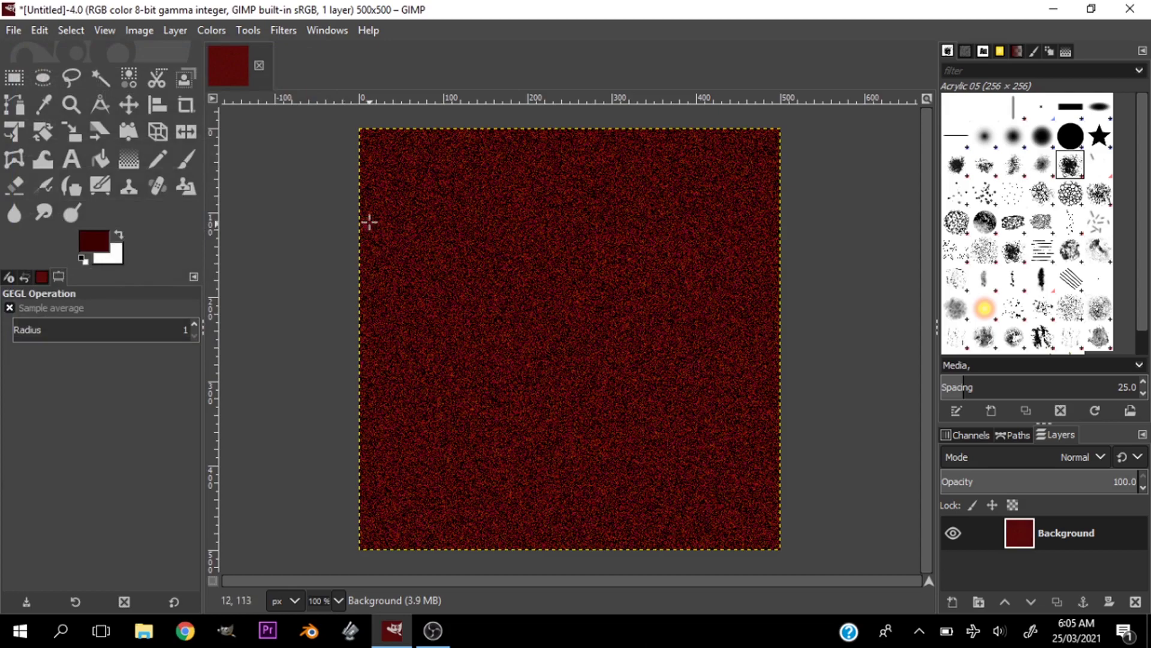
# - Apply a Linear Motion Blur at angle 90 with length about 250
pyautogui.click(291, 31)
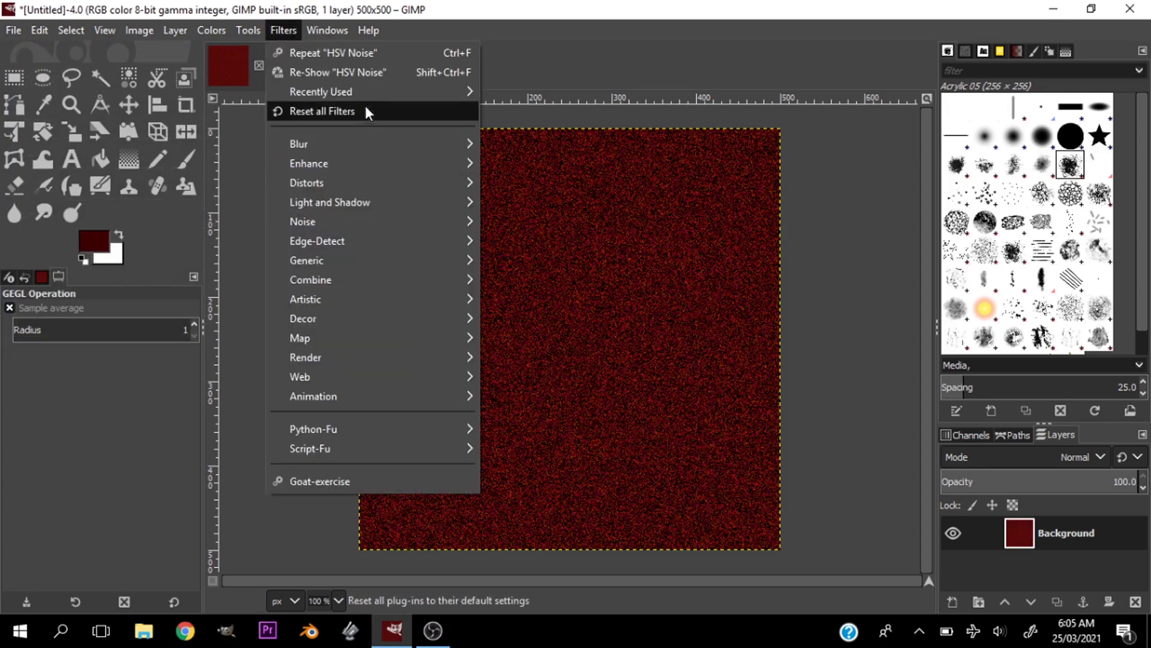
pyautogui.moveTo(374, 147)
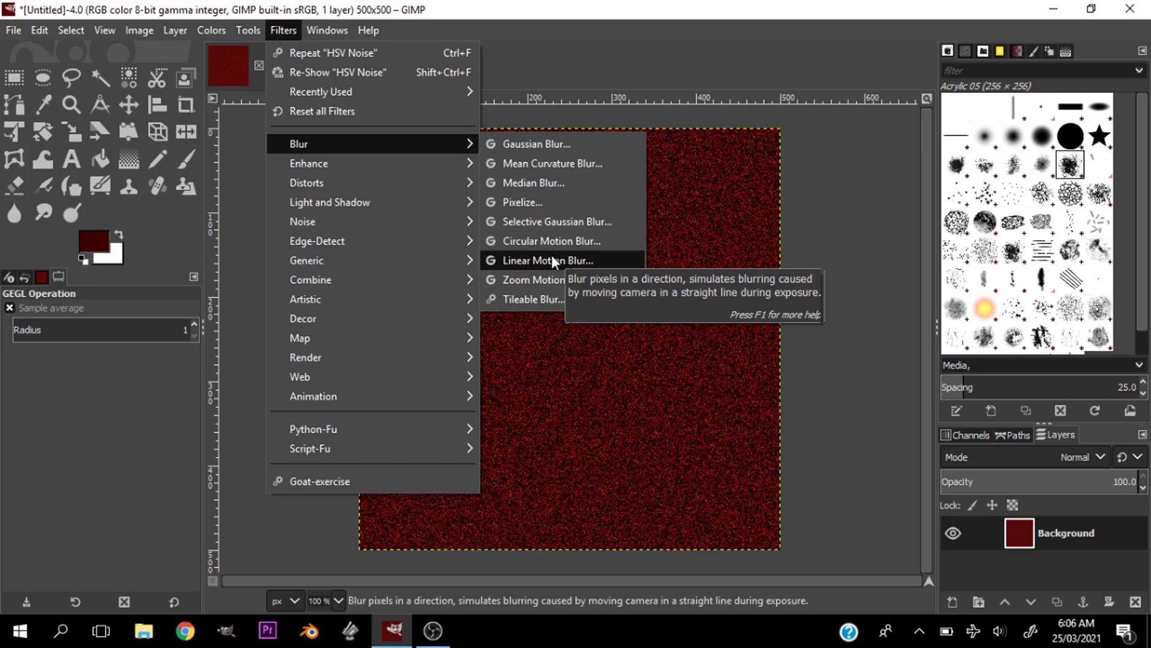
pyautogui.click(551, 259)
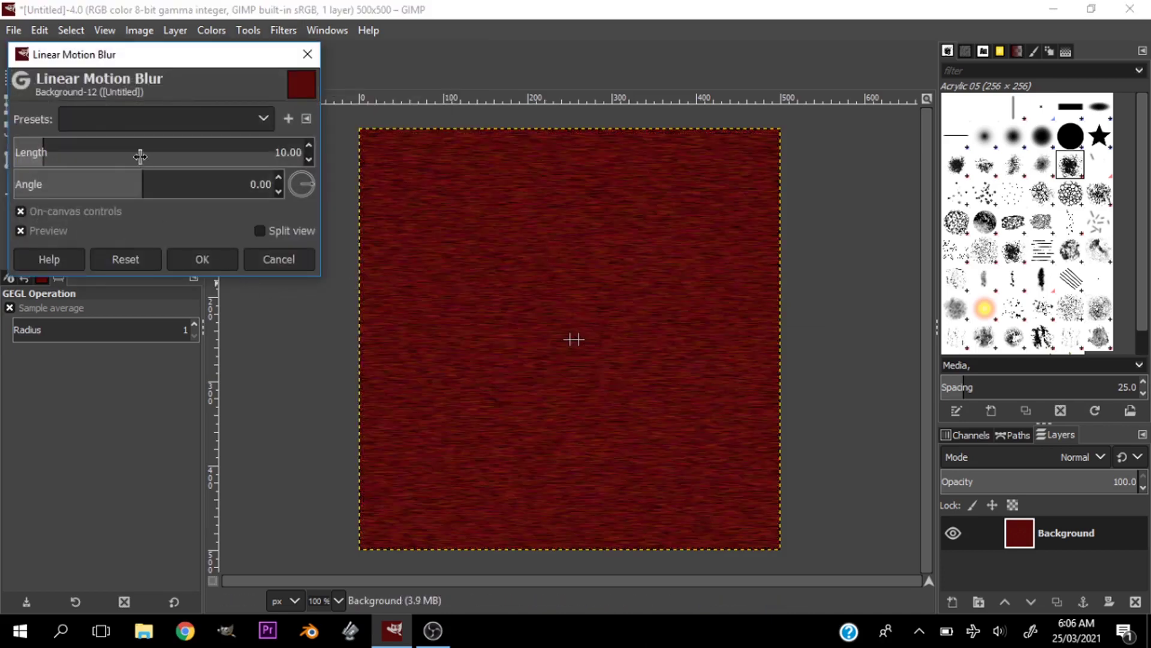
pyautogui.click(147, 184)
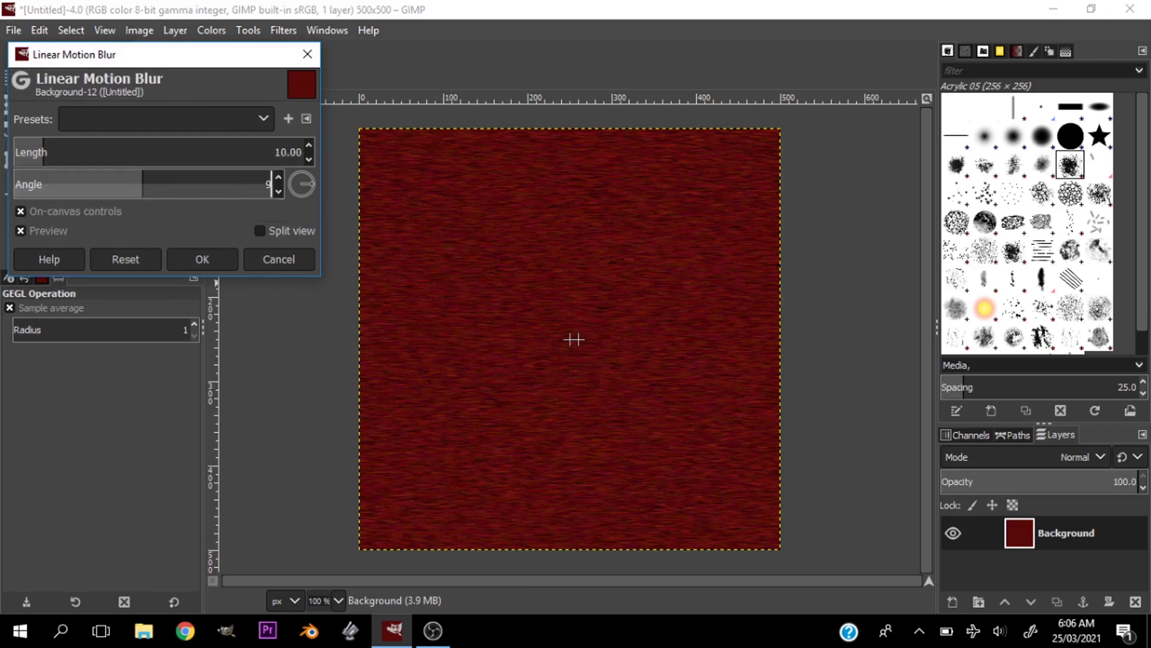
pyautogui.write('90')
pyautogui.press('Return')
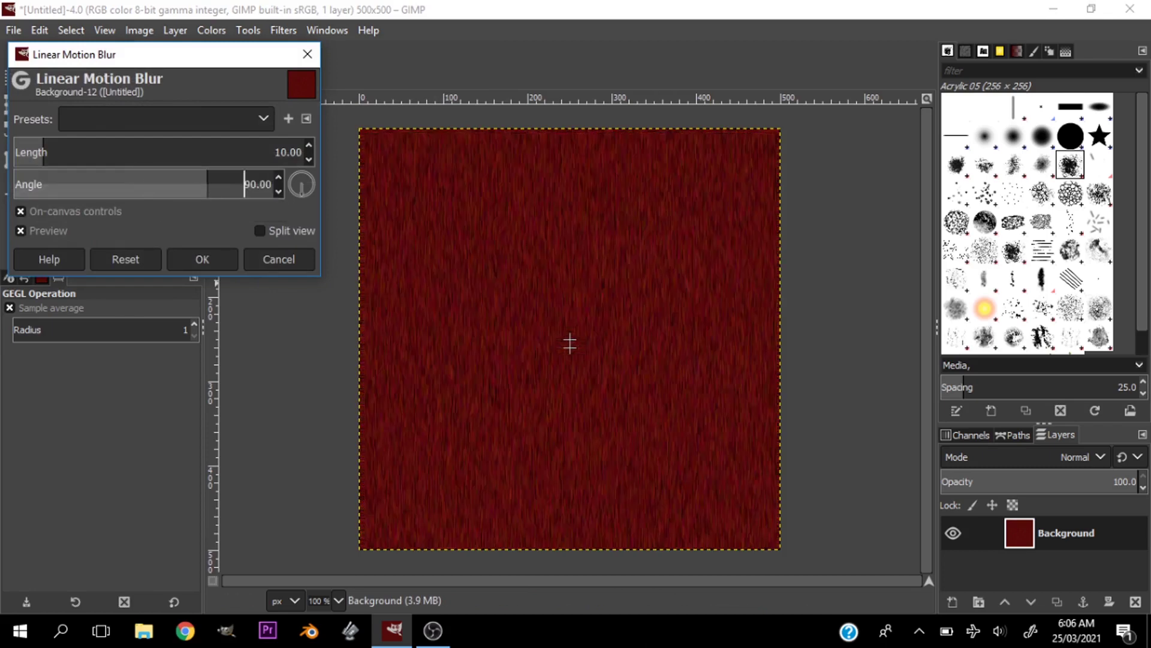
pyautogui.click(49, 153)
pyautogui.moveTo(49, 154); pyautogui.dragTo(269, 154)
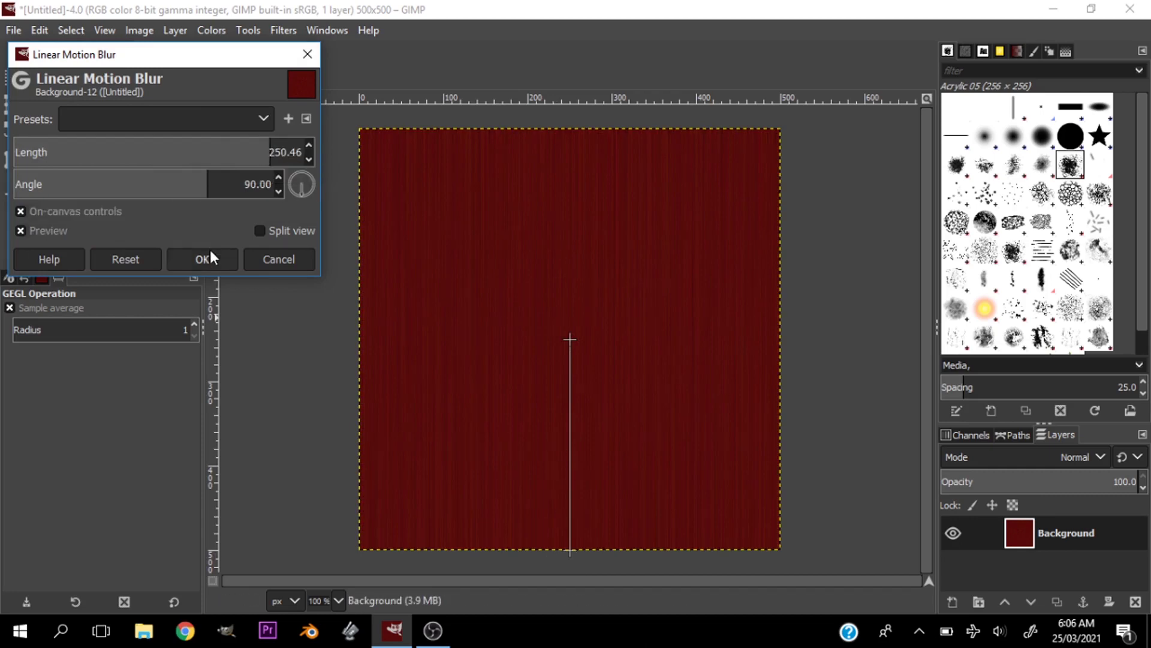
pyautogui.click(196, 264)
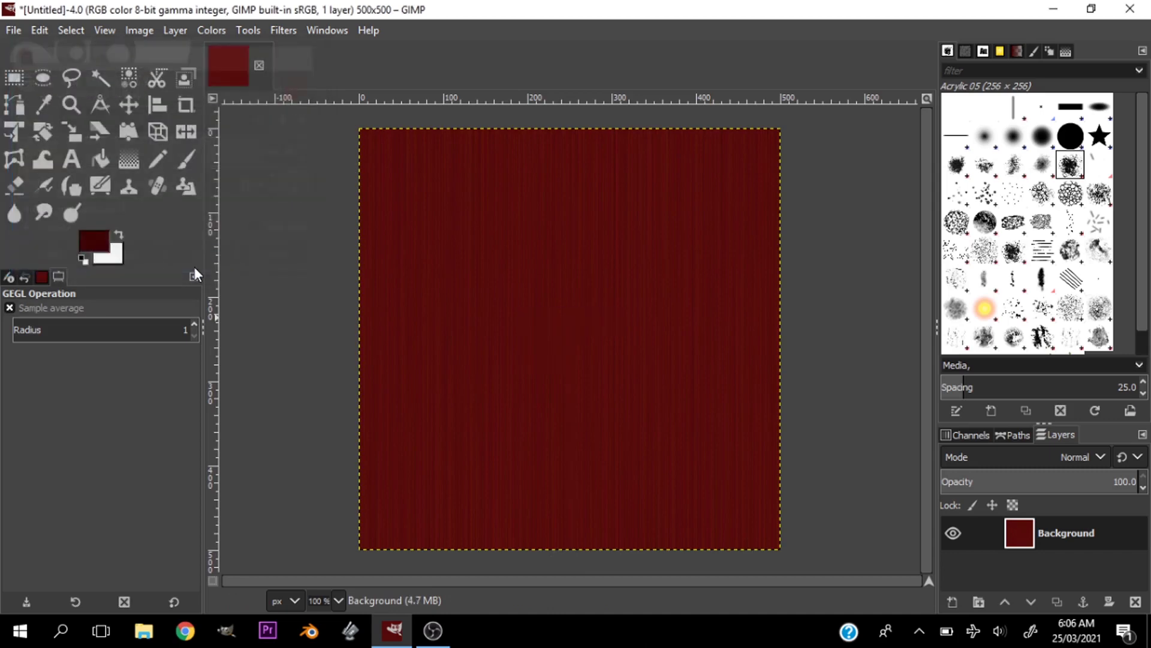
pyautogui.click(252, 31)
pyautogui.moveTo(283, 31)
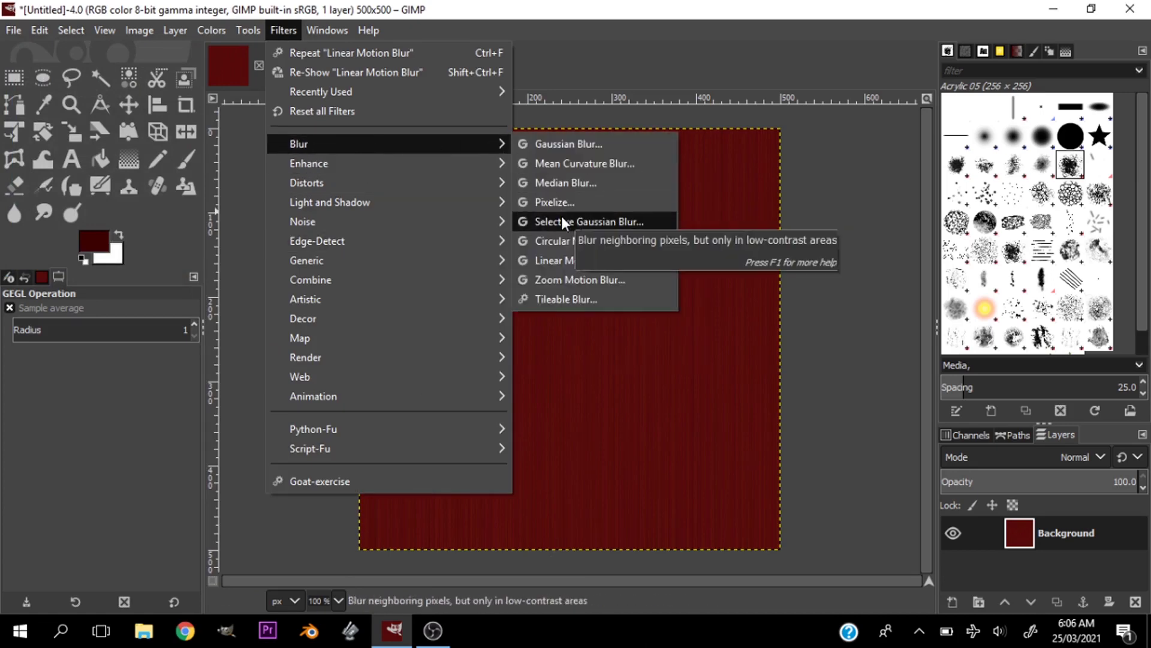
pyautogui.click(365, 54)
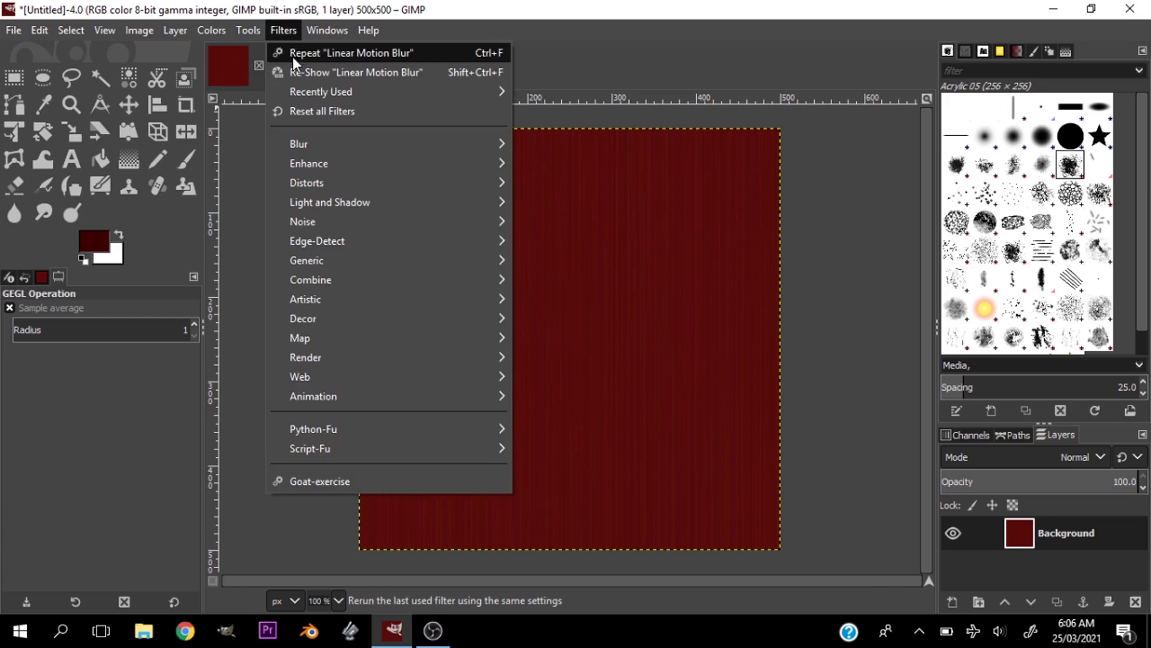
# - Repeat the Linear Motion Blur three more times to strengthen the vertical streaks
pyautogui.click(294, 53)
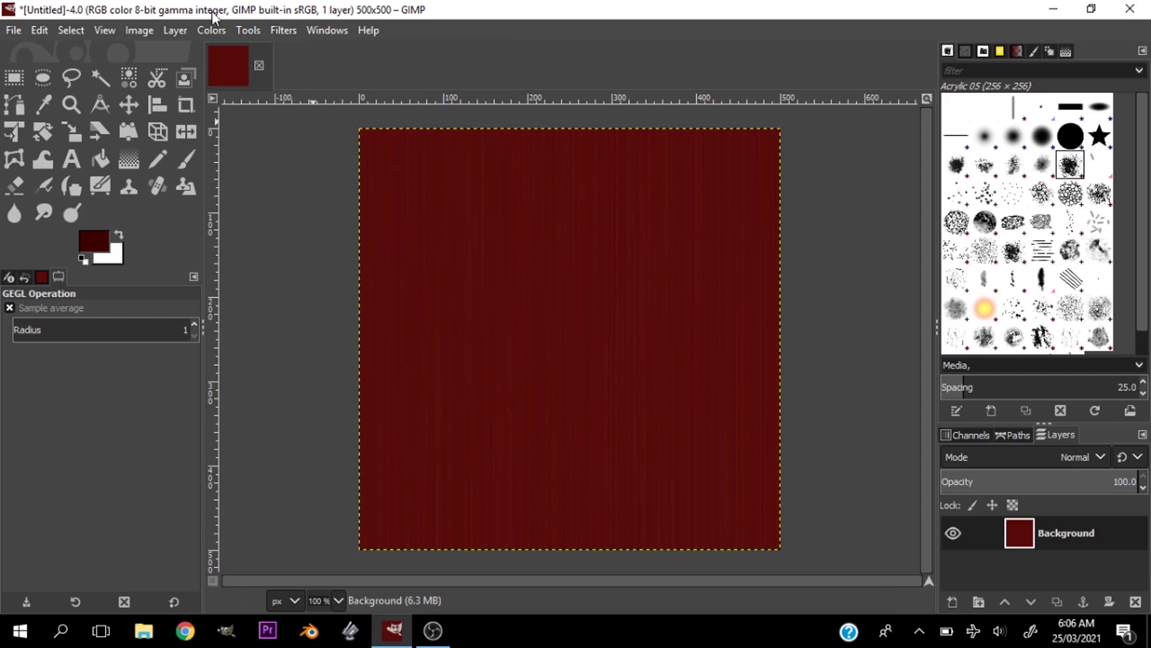
pyautogui.click(289, 23)
pyautogui.click(294, 51)
pyautogui.click(283, 30)
pyautogui.click(293, 50)
# - Try brightening the texture via Levels edited as Curves, then cancel without applying
pyautogui.click(212, 31)
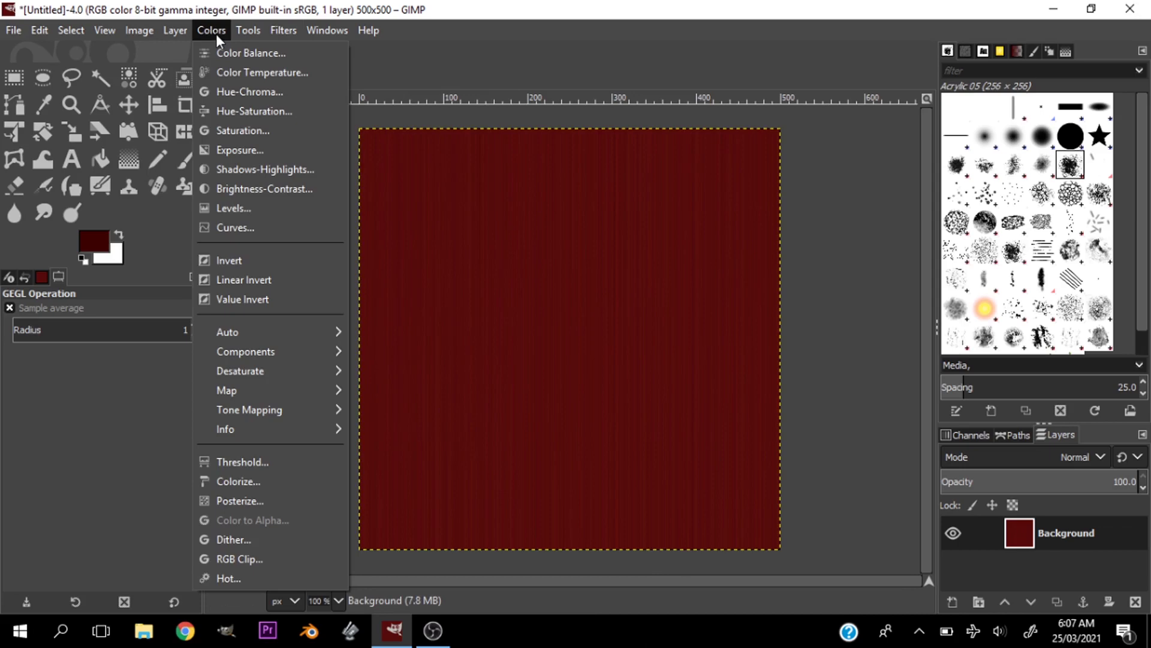
pyautogui.click(228, 212)
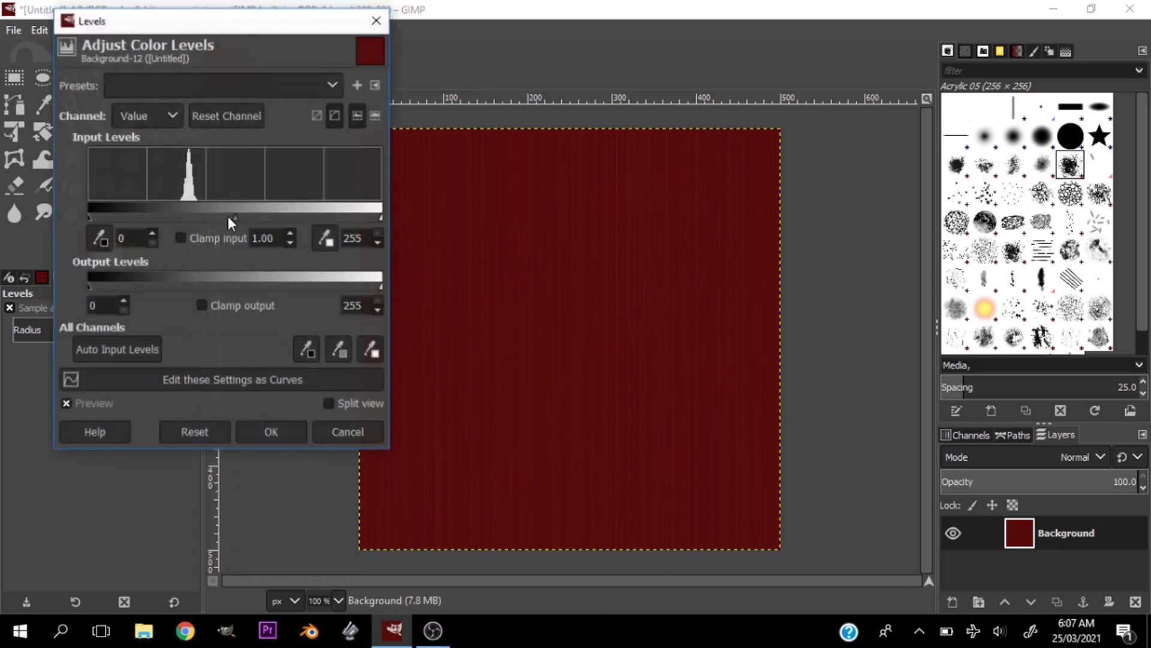
pyautogui.click(200, 379)
pyautogui.click(125, 348)
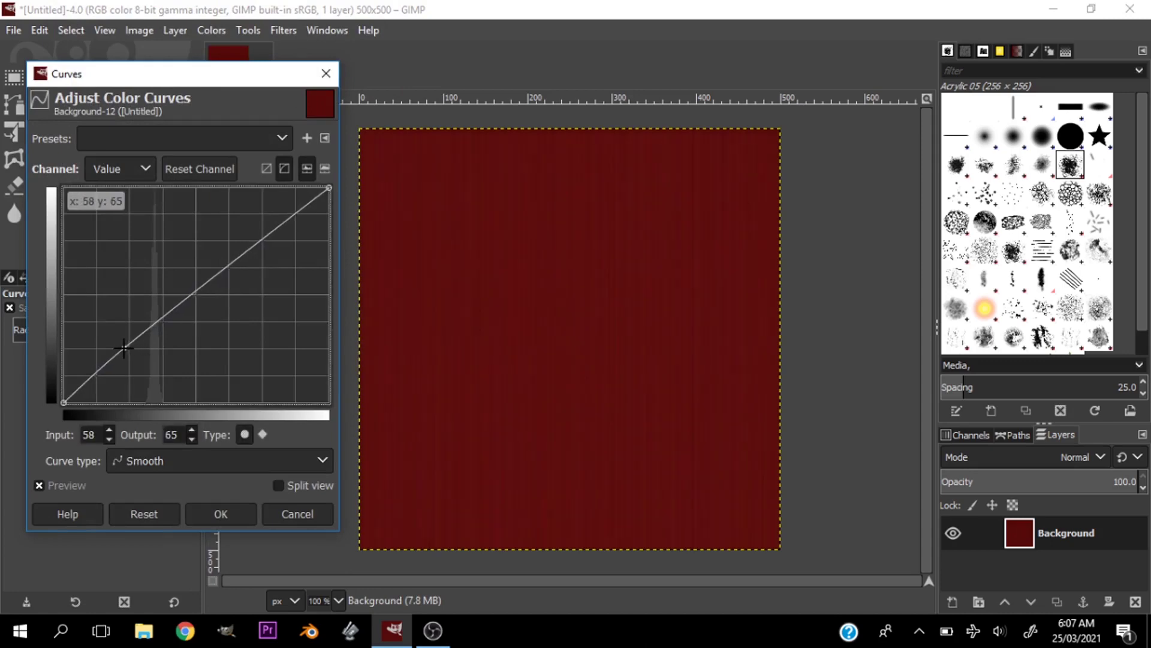
pyautogui.moveTo(252, 248); pyautogui.dragTo(221, 232)
pyautogui.moveTo(122, 339)
pyautogui.mouseDown()
pyautogui.moveTo(133, 353)
pyautogui.moveTo(123, 344)
pyautogui.mouseUp()
pyautogui.click(289, 509)
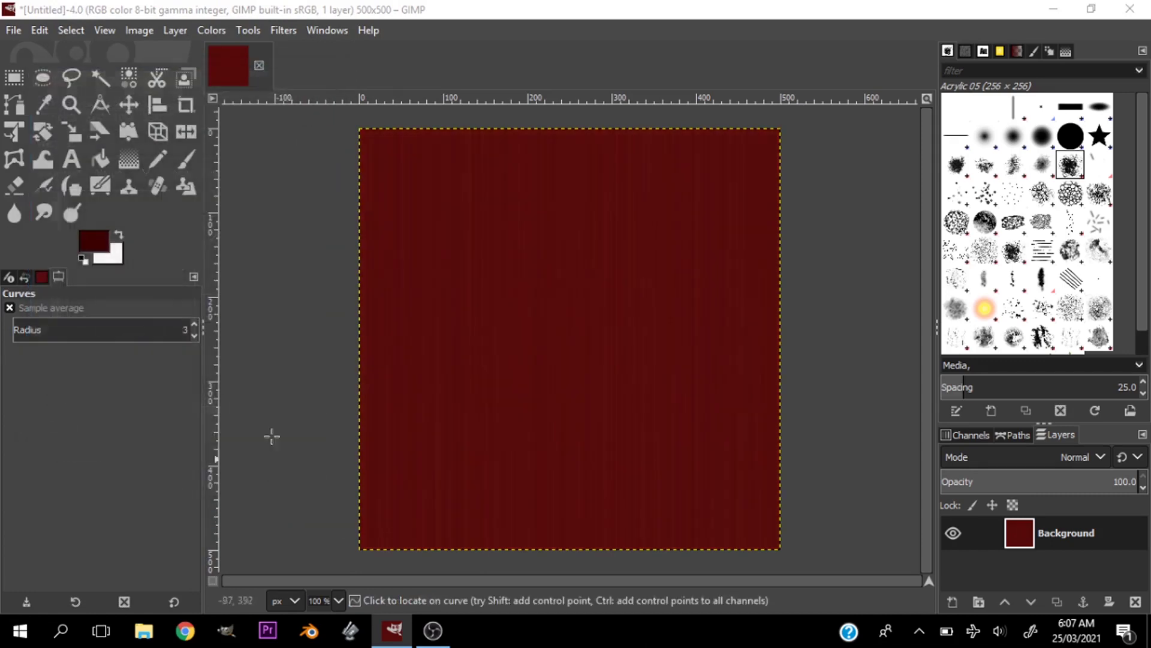
# - Apply an S-shaped Value curve with points near 71→65 and 138→182
pyautogui.click(210, 30)
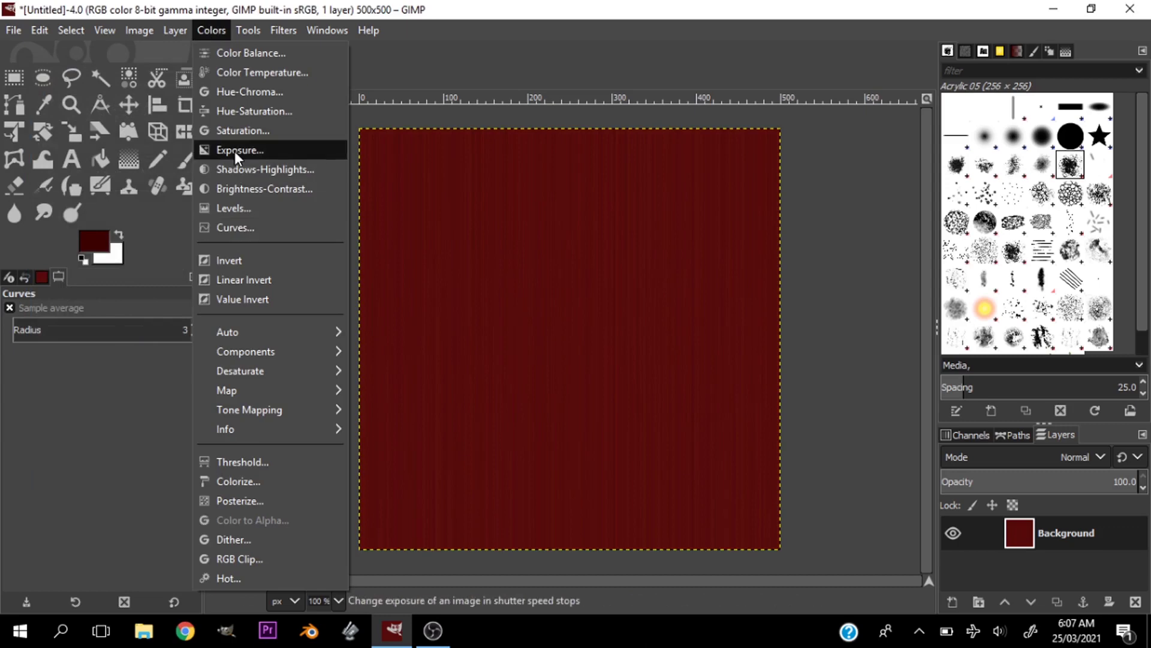
pyautogui.click(231, 226)
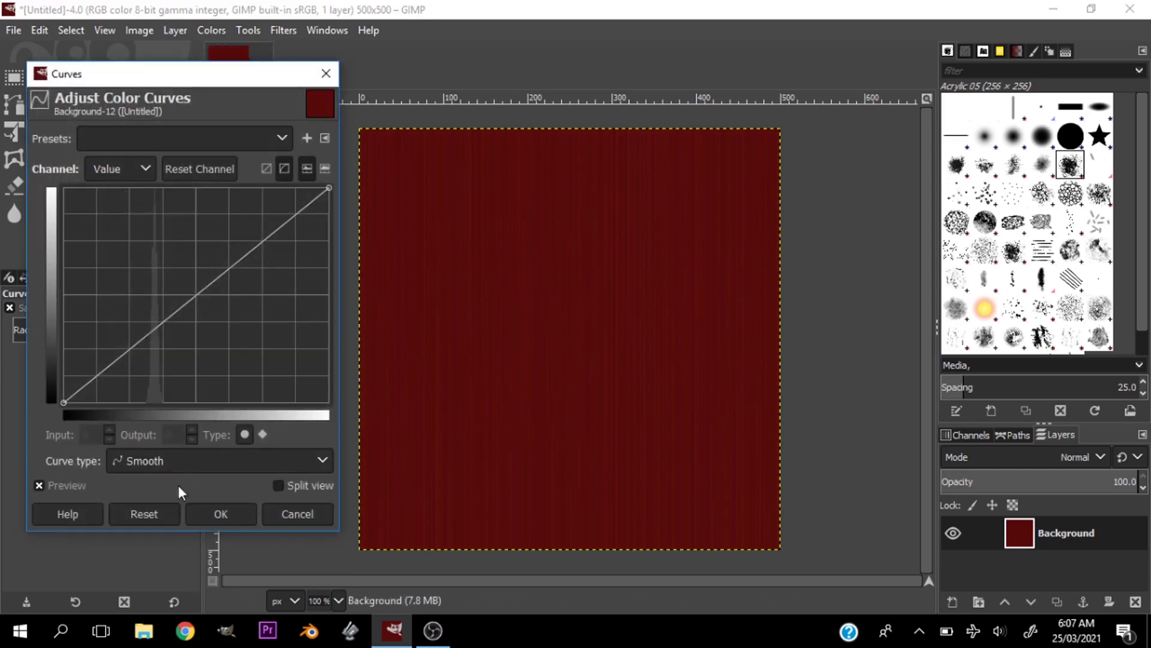
pyautogui.click(141, 334)
pyautogui.moveTo(140, 334)
pyautogui.mouseDown()
pyautogui.moveTo(108, 347)
pyautogui.moveTo(137, 337)
pyautogui.mouseUp()
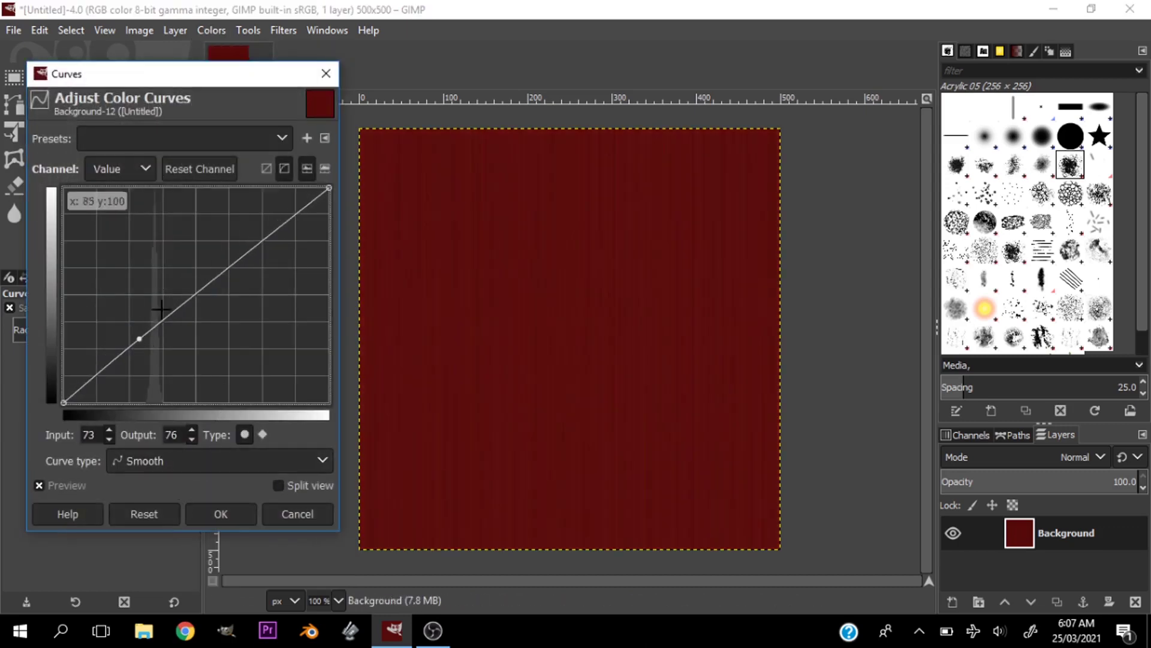
pyautogui.moveTo(197, 283); pyautogui.dragTo(198, 268)
pyautogui.moveTo(135, 337); pyautogui.dragTo(133, 349)
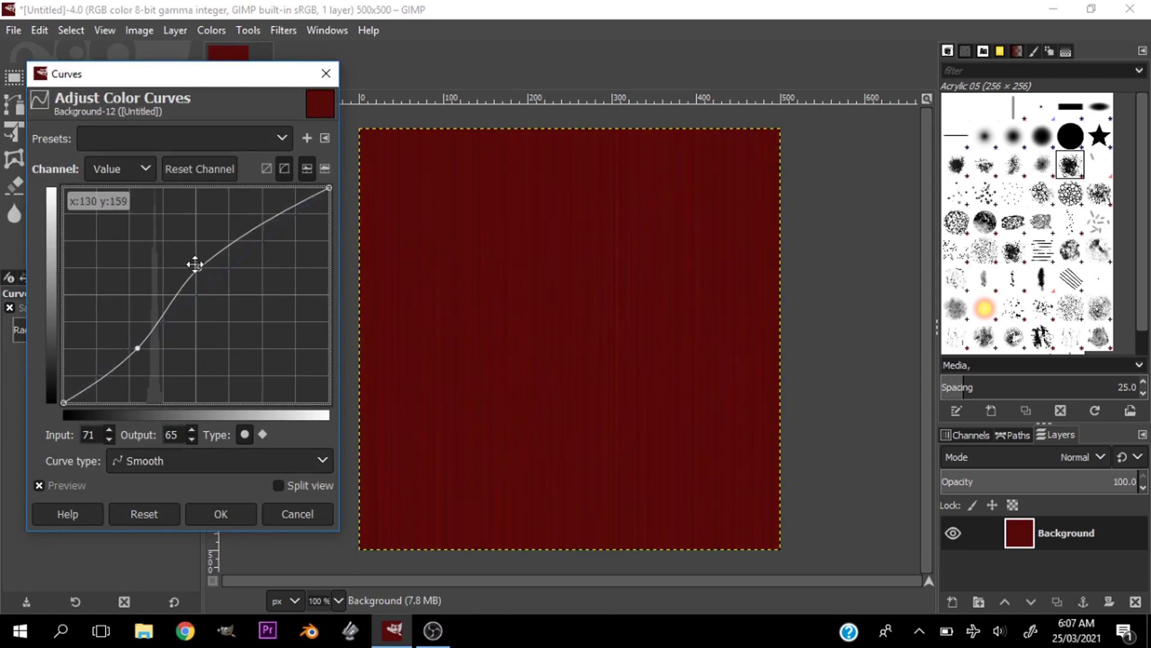
pyautogui.moveTo(198, 268)
pyautogui.mouseDown()
pyautogui.moveTo(201, 244)
pyautogui.moveTo(218, 275)
pyautogui.moveTo(180, 202)
pyautogui.moveTo(207, 249)
pyautogui.mouseUp()
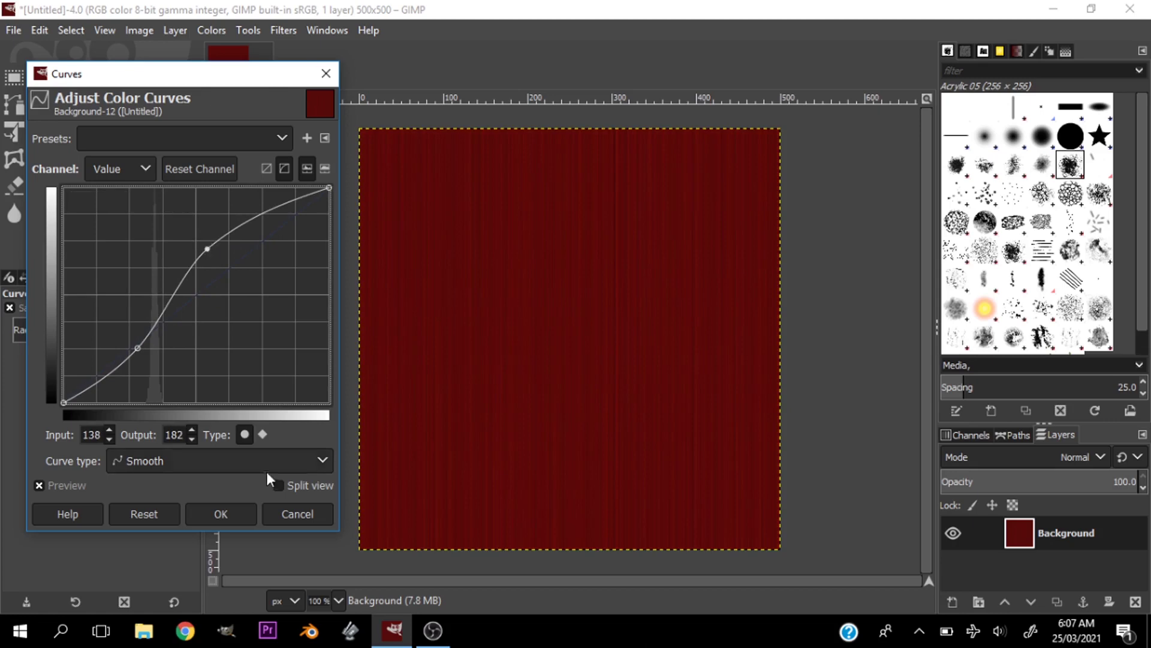
pyautogui.click(221, 514)
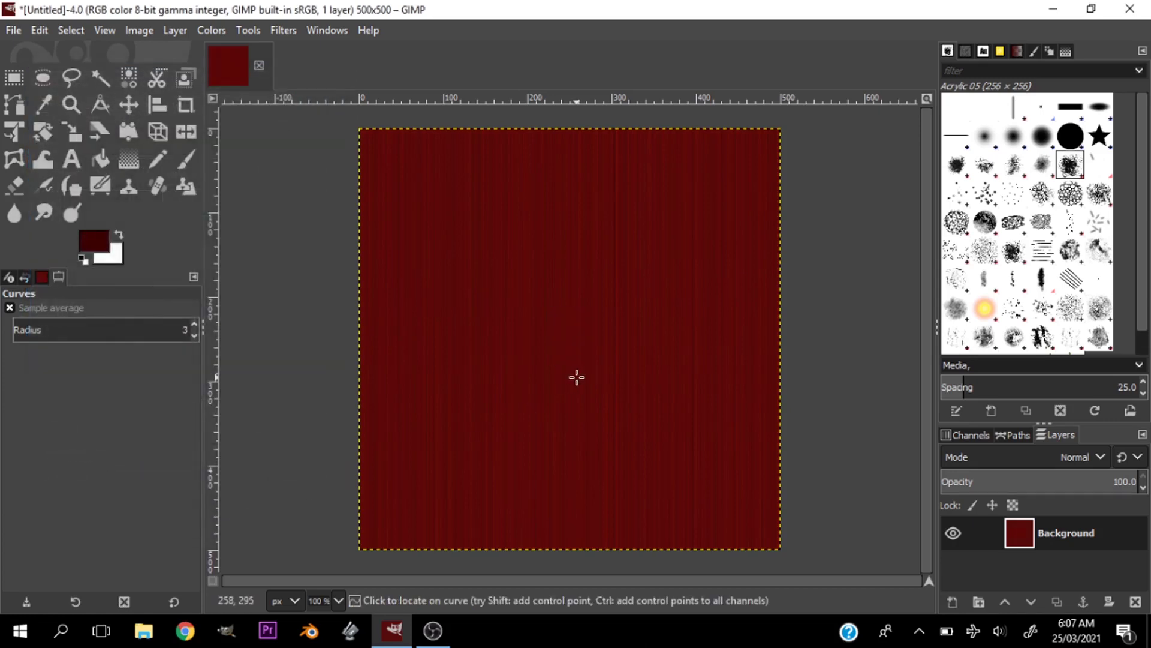
# - Add a new transparent layer and select two thin full-width bands, the lower one 568×30 px
pyautogui.click(952, 602)
pyautogui.click(1029, 592)
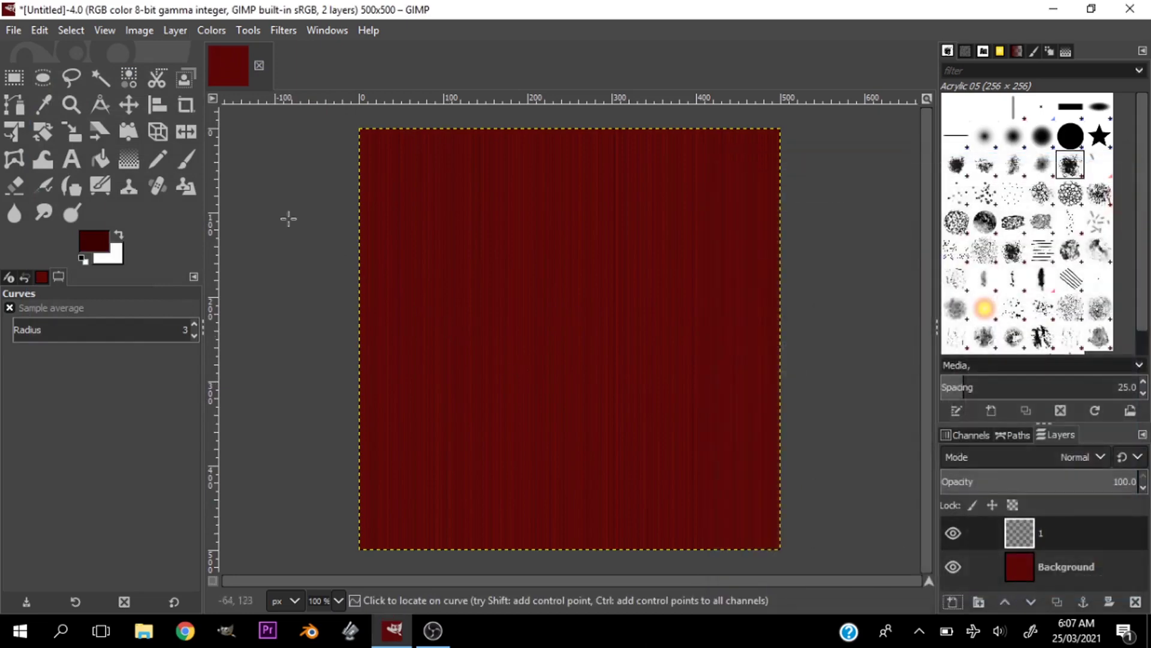
pyautogui.click(13, 78)
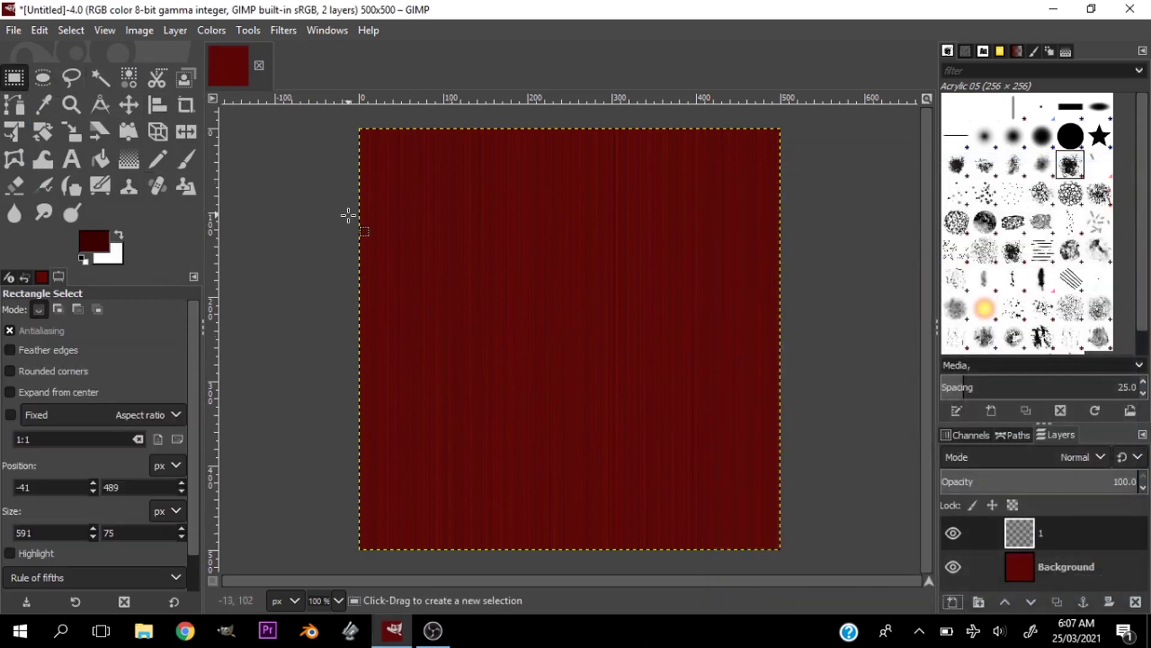
pyautogui.moveTo(353, 210); pyautogui.dragTo(825, 226)
pyautogui.moveTo(699, 223); pyautogui.dragTo(642, 232)
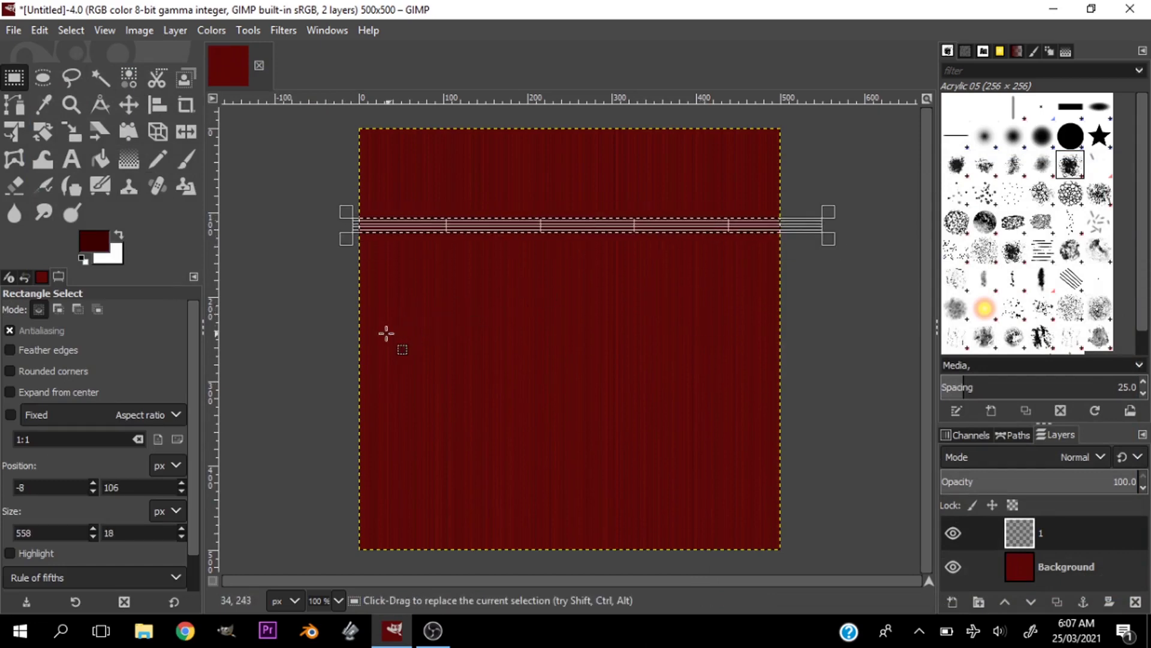
pyautogui.keyDown('shift'); pyautogui.moveTo(339, 291); pyautogui.dragTo(818, 311); pyautogui.keyUp('shift')
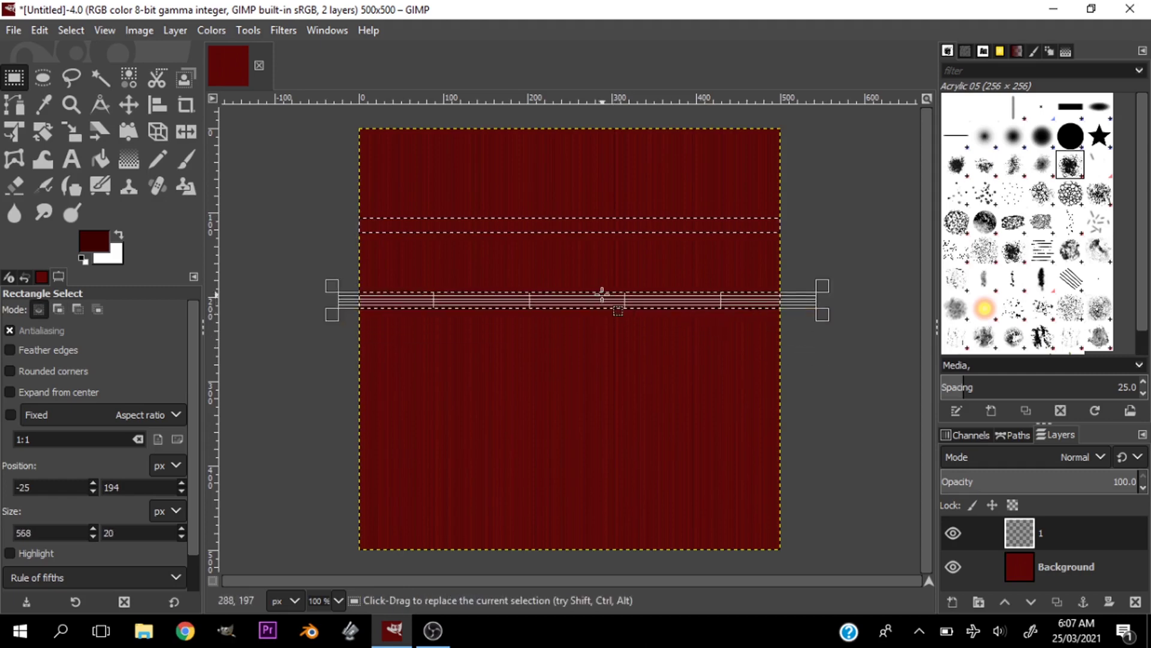
pyautogui.moveTo(602, 295); pyautogui.dragTo(598, 346)
pyautogui.click(565, 223)
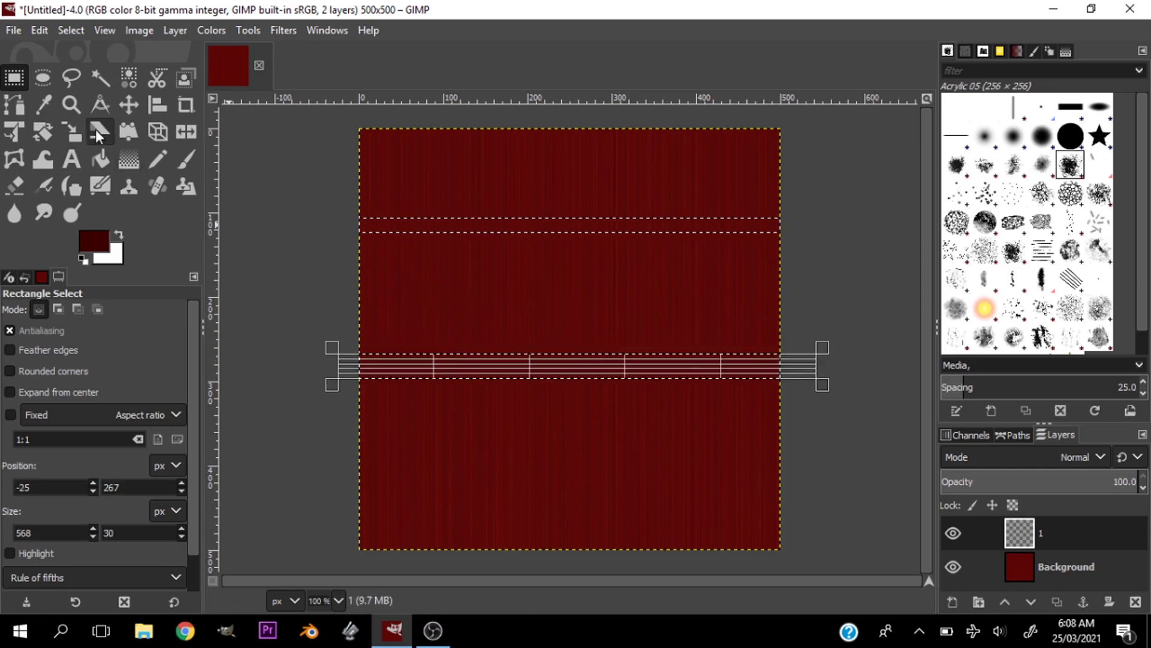
# - Bucket-fill both selected bands with white (ffffff), then set the selection to None
pyautogui.click(100, 157)
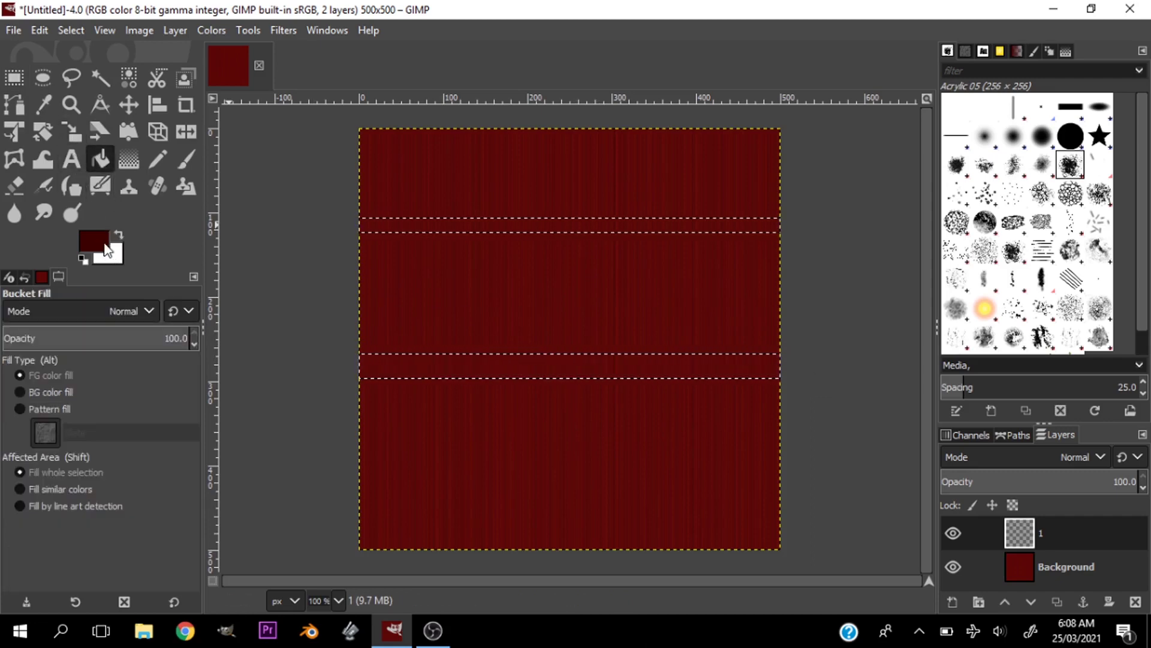
pyautogui.click(108, 246)
pyautogui.moveTo(52, 222); pyautogui.dragTo(3, 172)
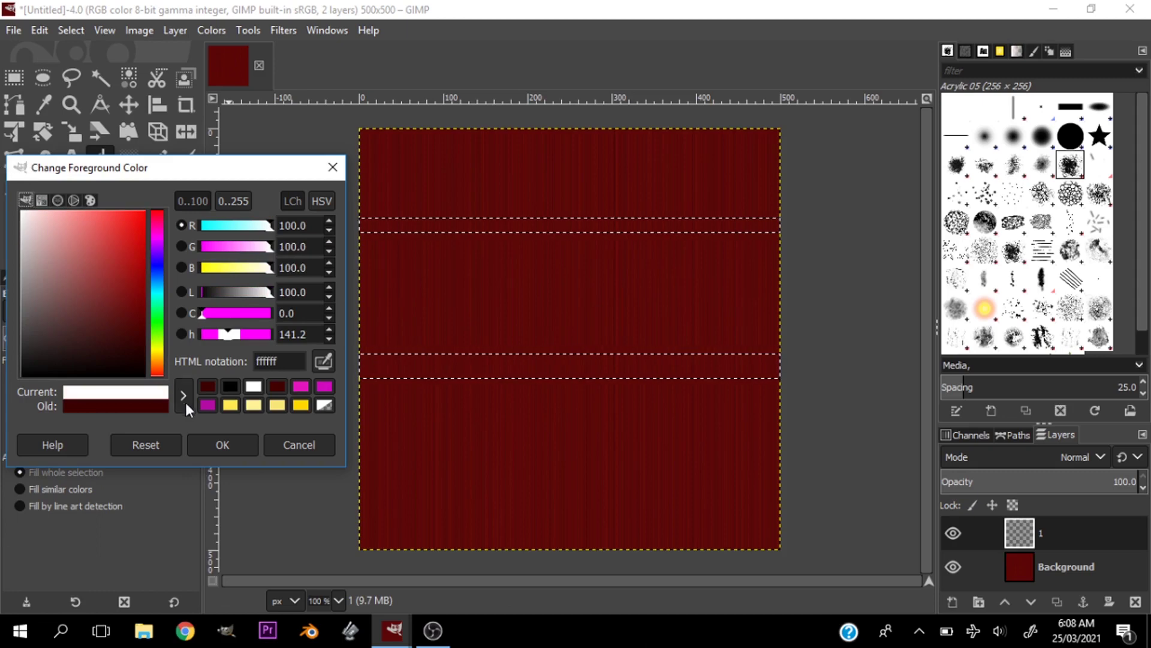
pyautogui.click(223, 445)
pyautogui.click(404, 226)
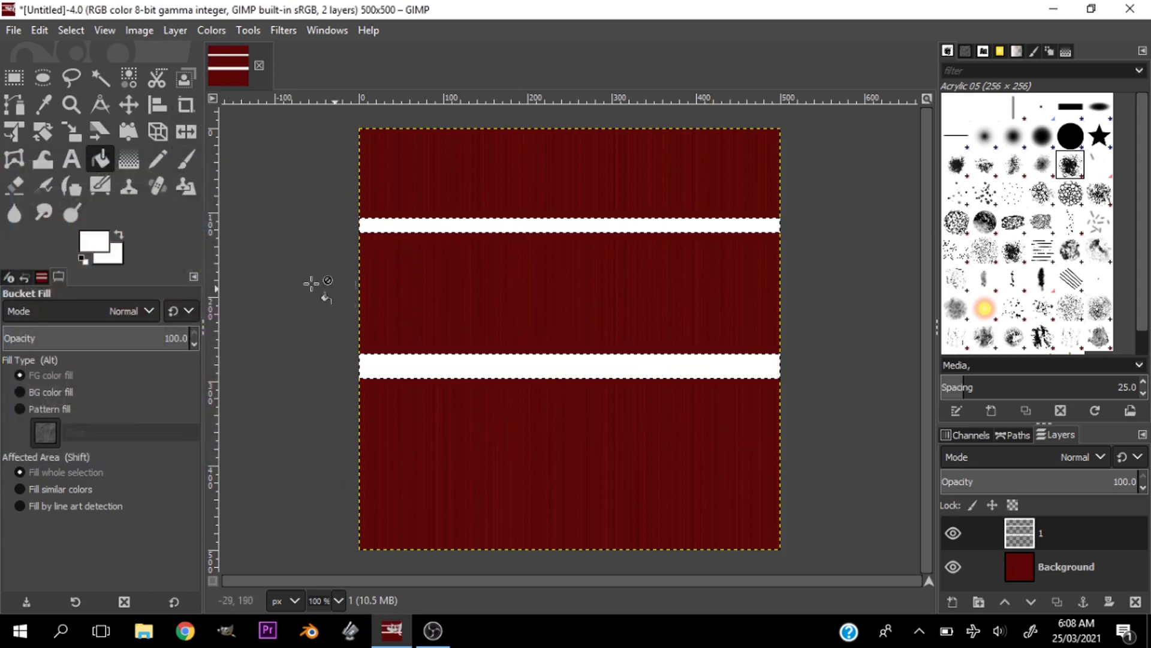
pyautogui.click(72, 30)
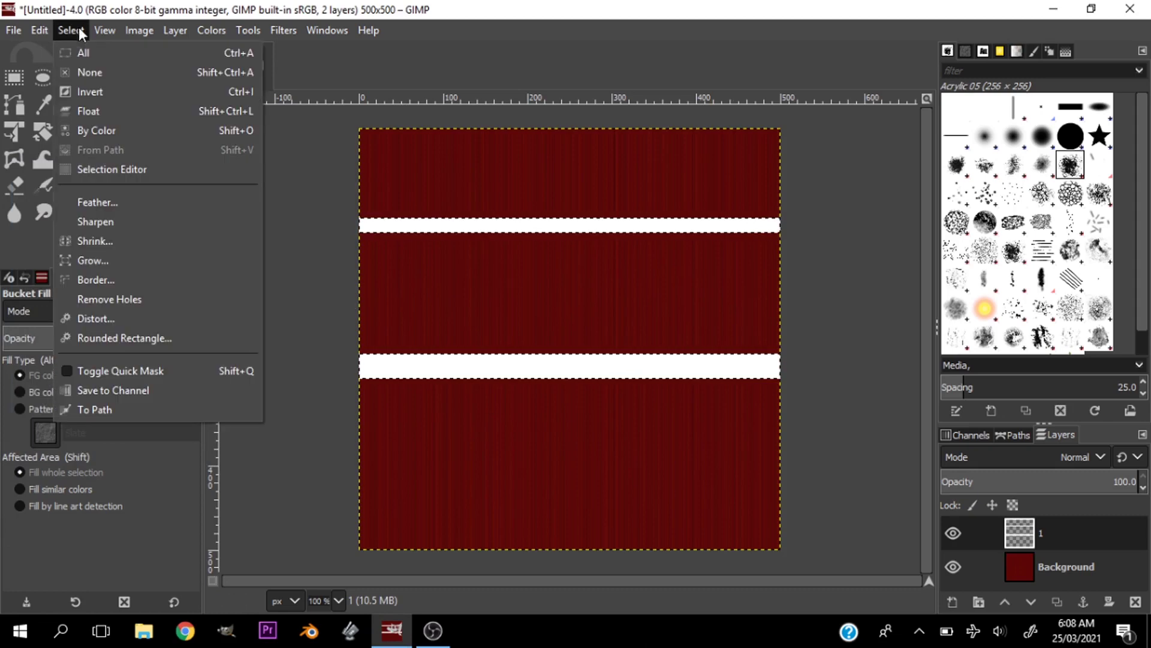
pyautogui.click(91, 74)
# - Apply a Gaussian Blur of about 24.5 to the white bands
pyautogui.click(278, 29)
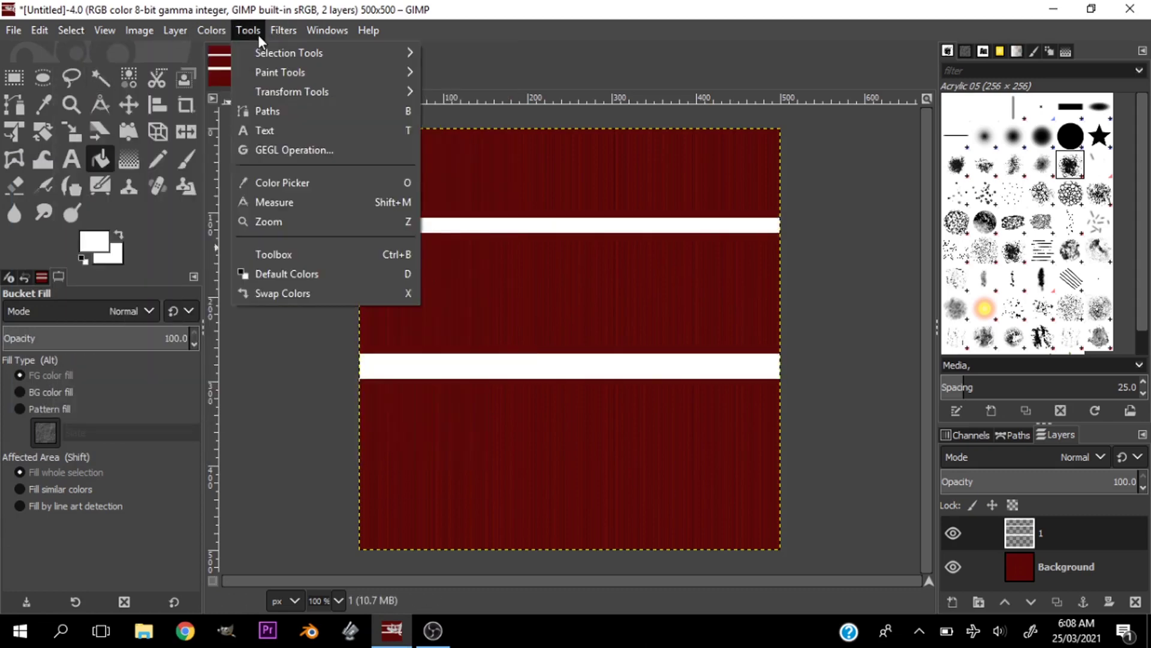
pyautogui.moveTo(323, 143)
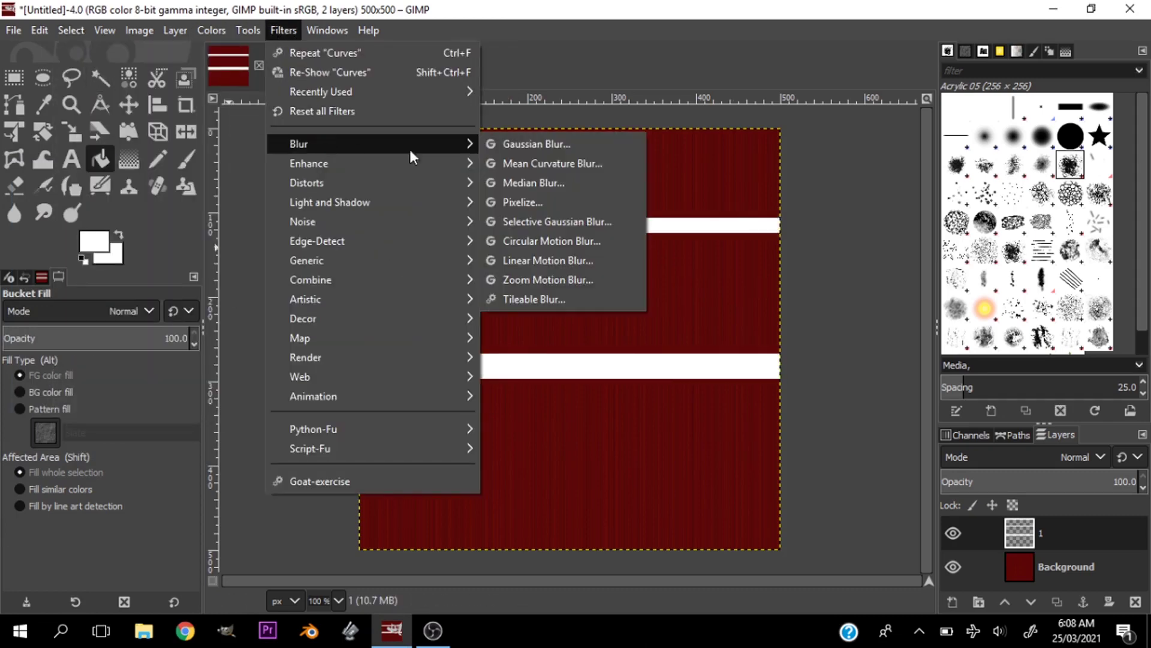
pyautogui.click(519, 148)
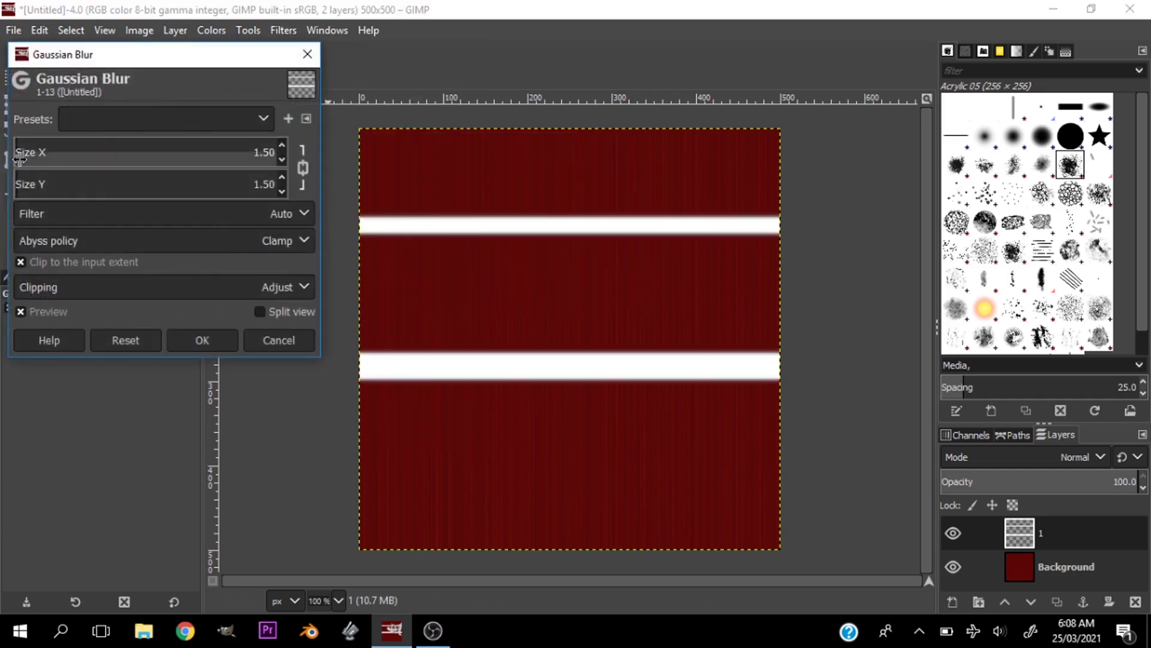
pyautogui.click(35, 152)
pyautogui.moveTo(35, 152); pyautogui.dragTo(78, 161)
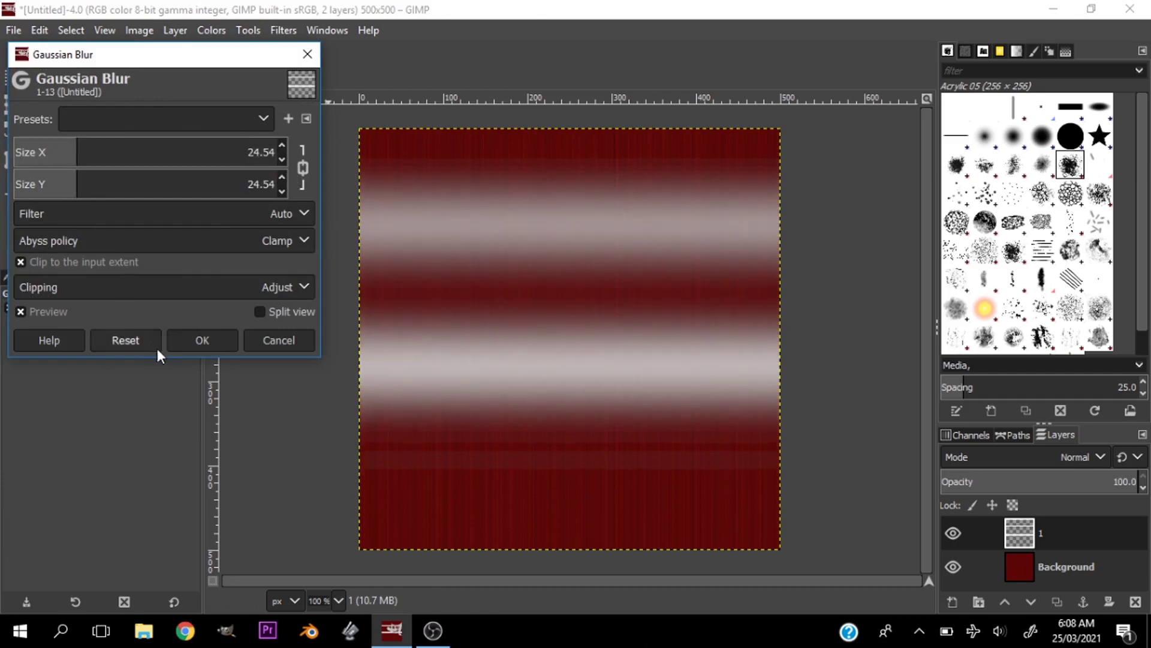
pyautogui.click(197, 336)
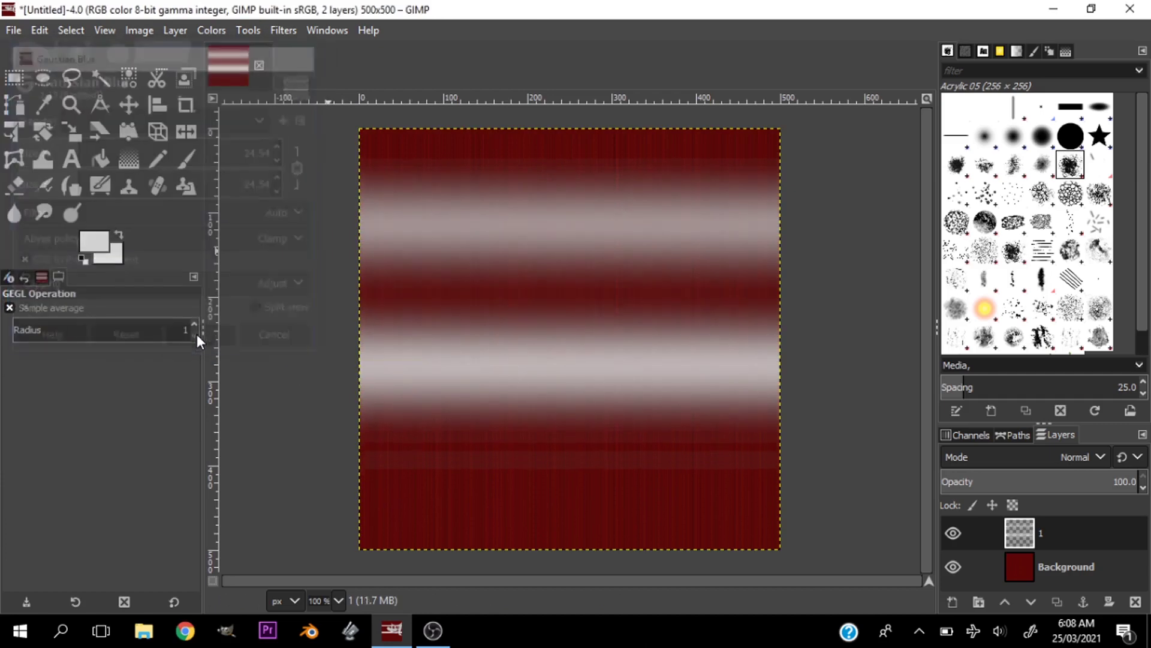
# - Try Screen blending on the band layer, then settle on Overlay mode
pyautogui.click(1084, 458)
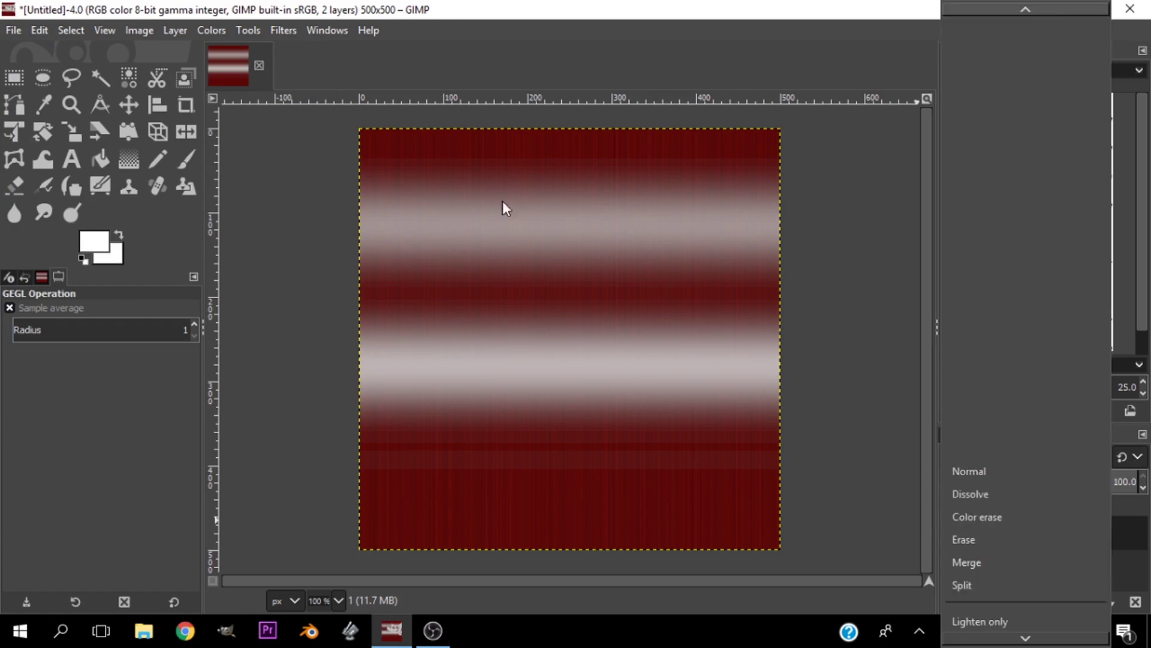
pyautogui.click(883, 429)
pyautogui.click(1096, 449)
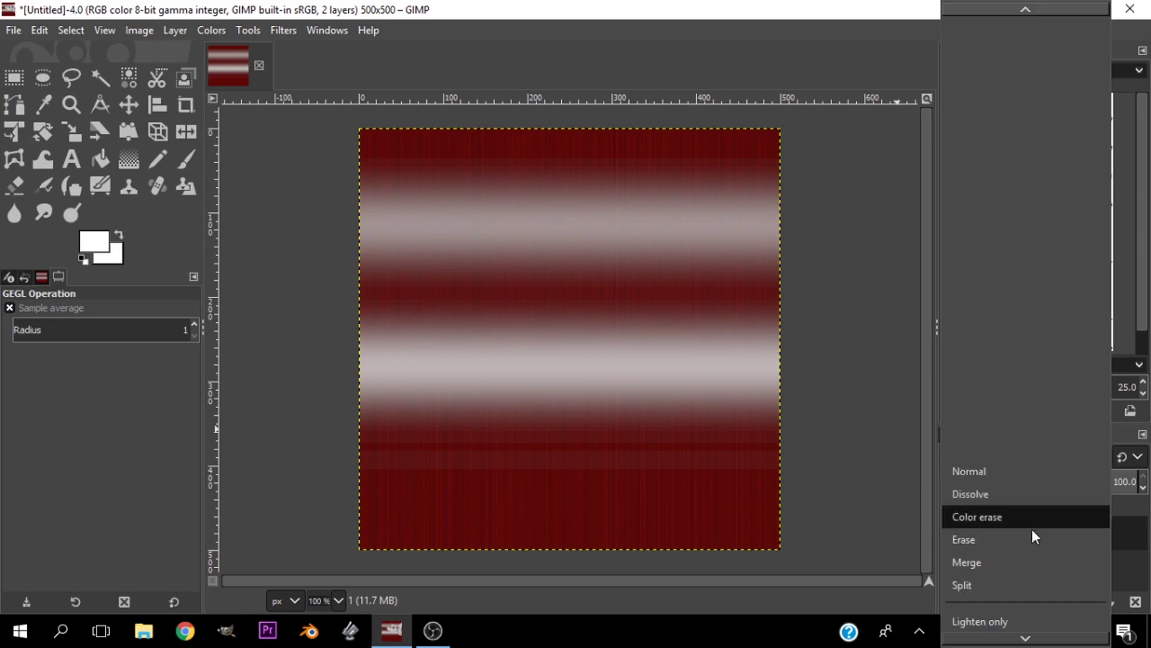
pyautogui.scroll(-4, 1028, 540)
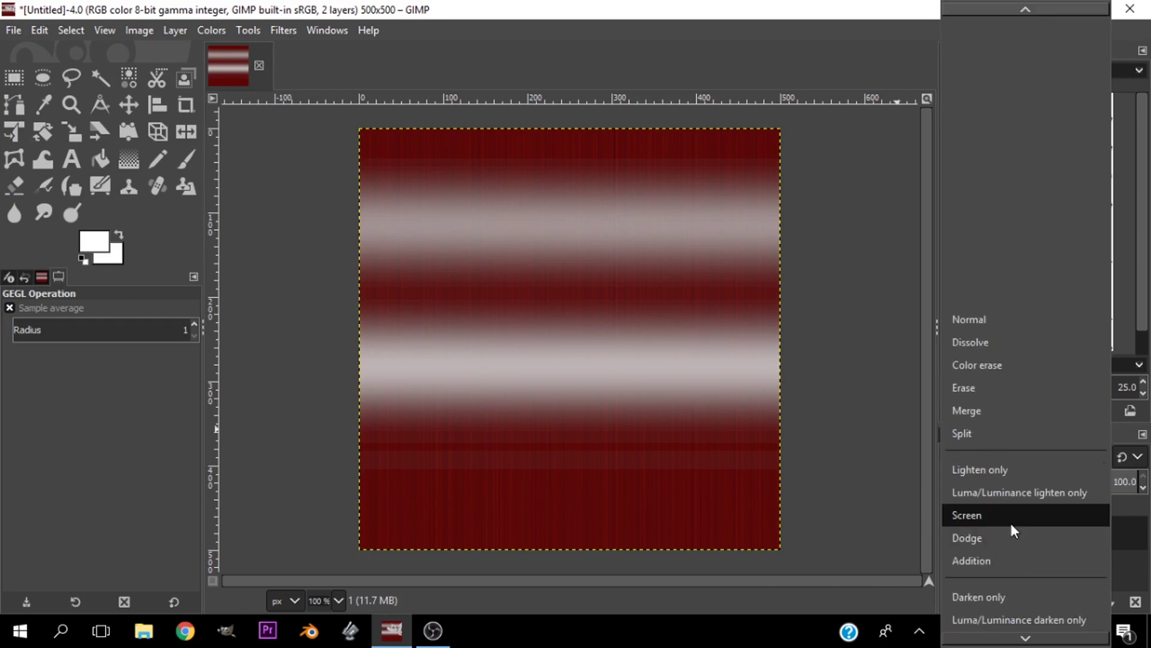
pyautogui.click(1011, 523)
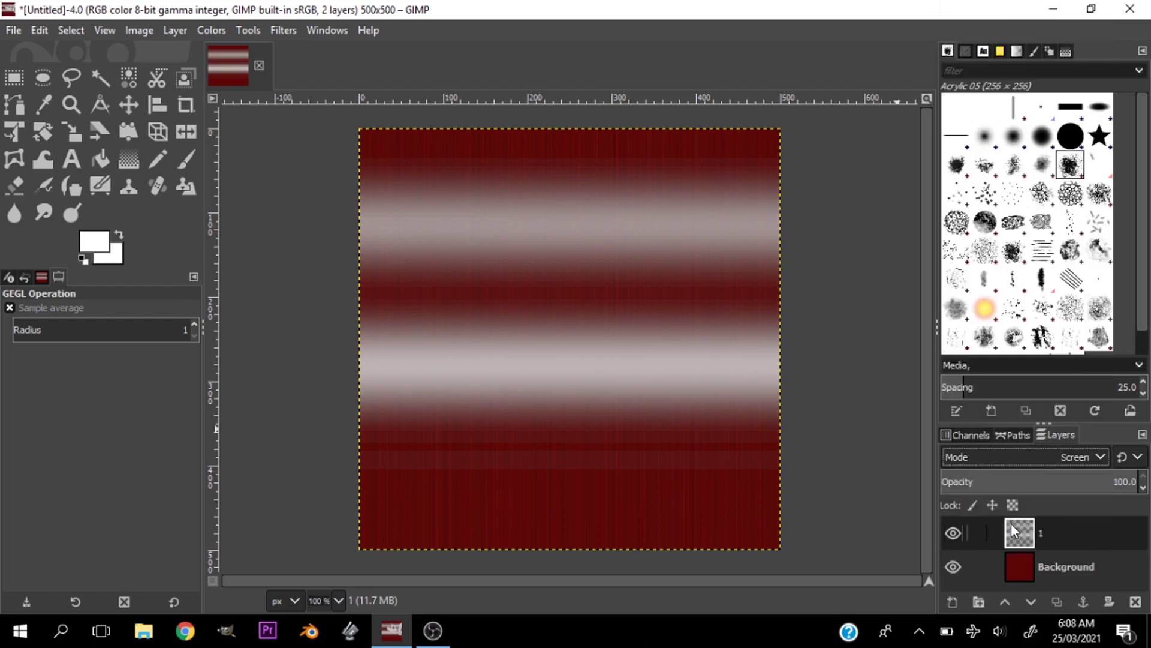
pyautogui.click(1103, 456)
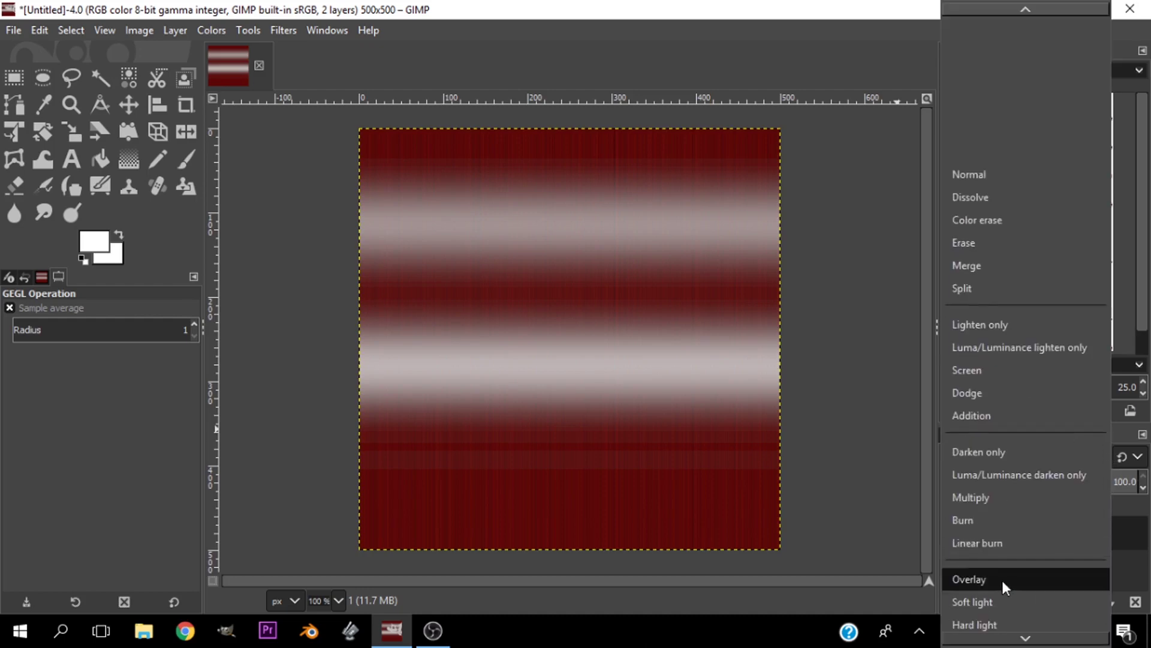
pyautogui.click(1001, 579)
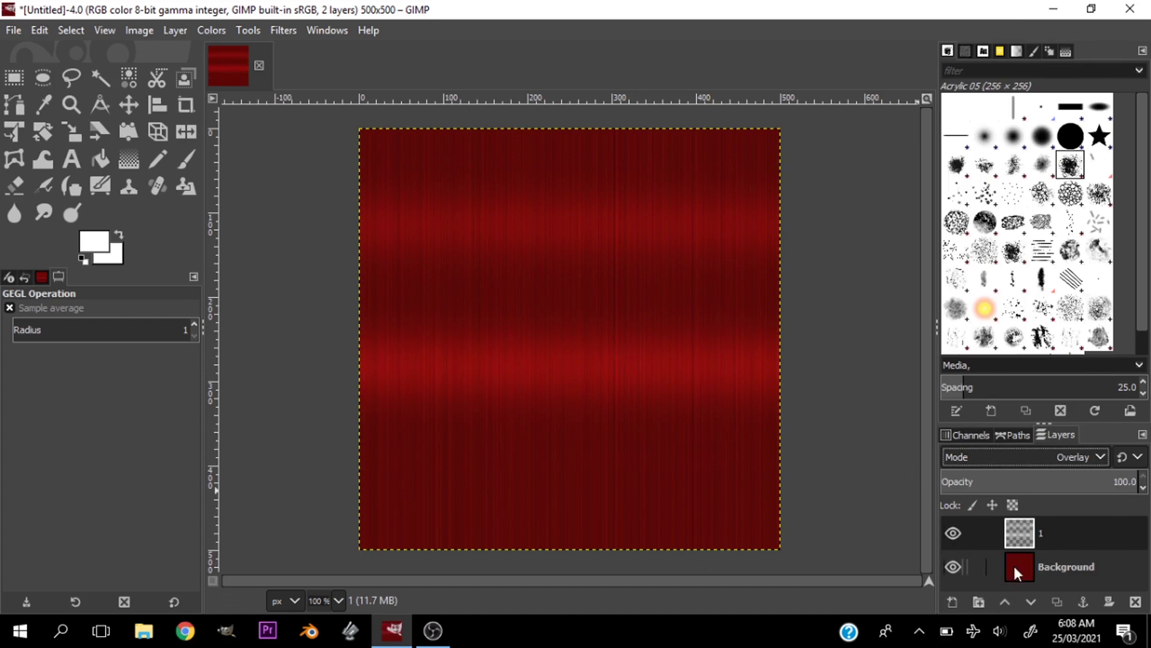
# - Add a new transparent layer and select a strip along the image's bottom edge
pyautogui.click(946, 597)
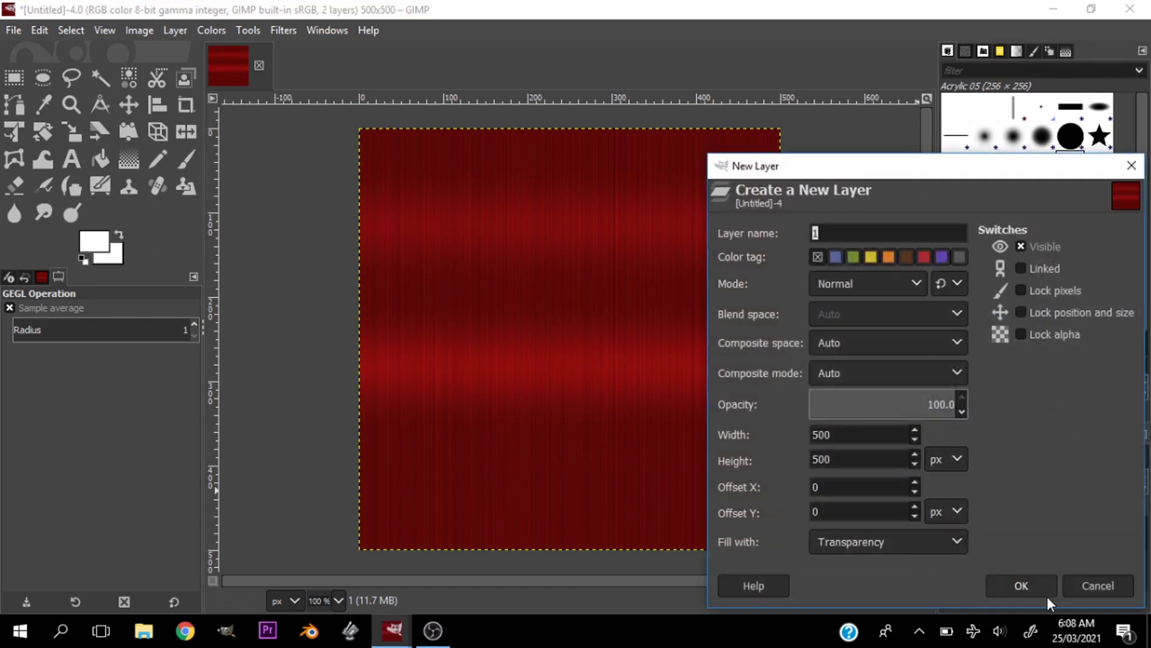
pyautogui.click(1047, 596)
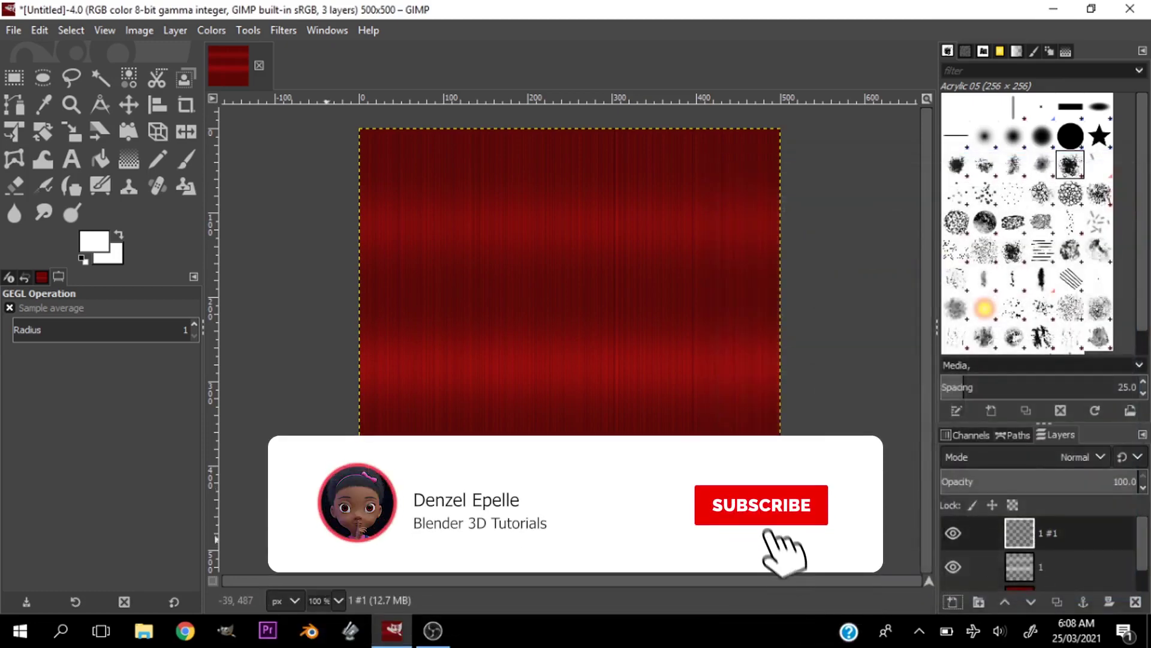
pyautogui.click(15, 78)
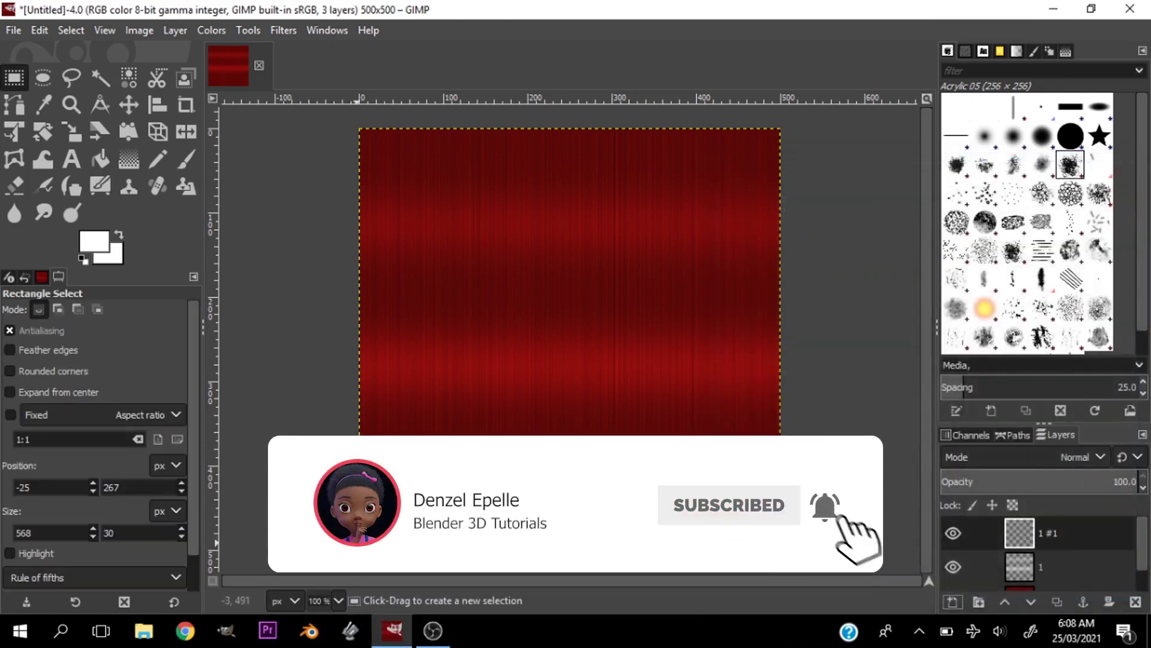
pyautogui.moveTo(343, 522); pyautogui.dragTo(831, 587)
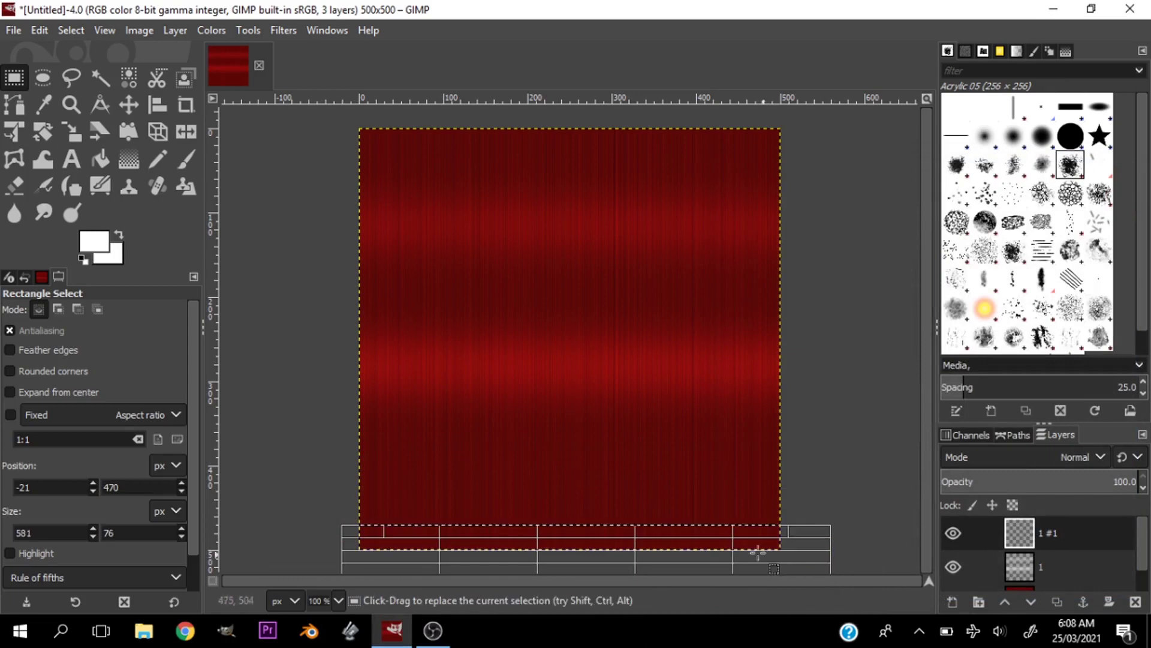
# - Fill the bottom strip with black and clear the selection
pyautogui.click(80, 259)
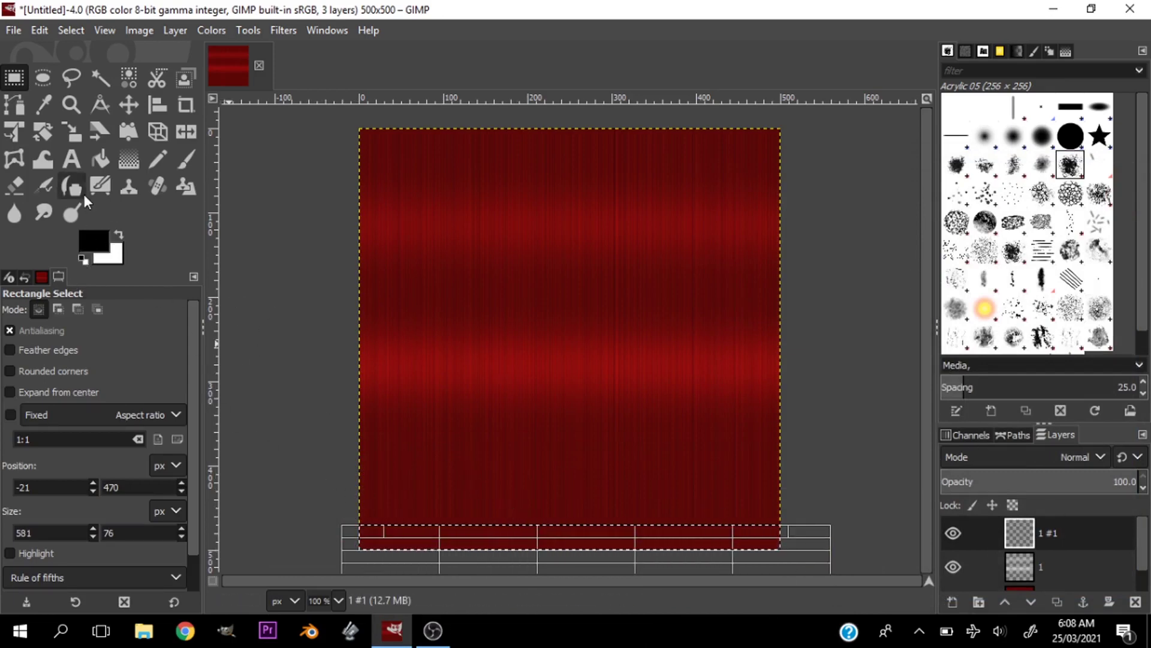
pyautogui.click(99, 157)
pyautogui.click(448, 527)
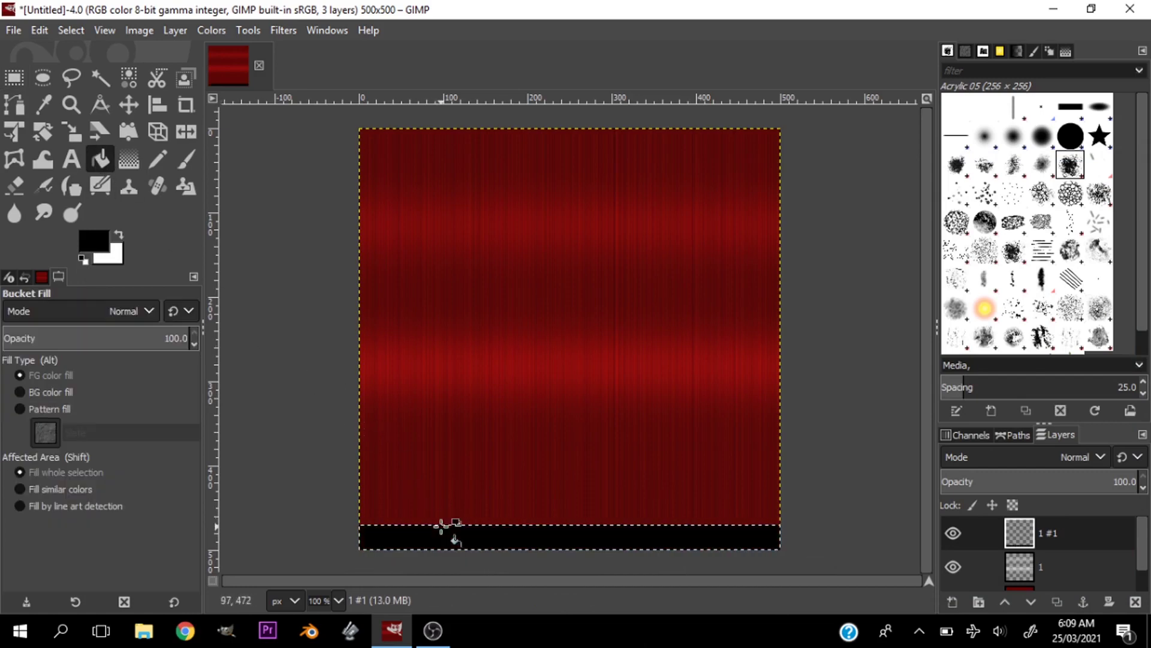
pyautogui.click(71, 30)
pyautogui.click(92, 73)
# - Apply a Gaussian Blur of about 33.5 to the black bottom strip on layer 1 #1
pyautogui.click(283, 30)
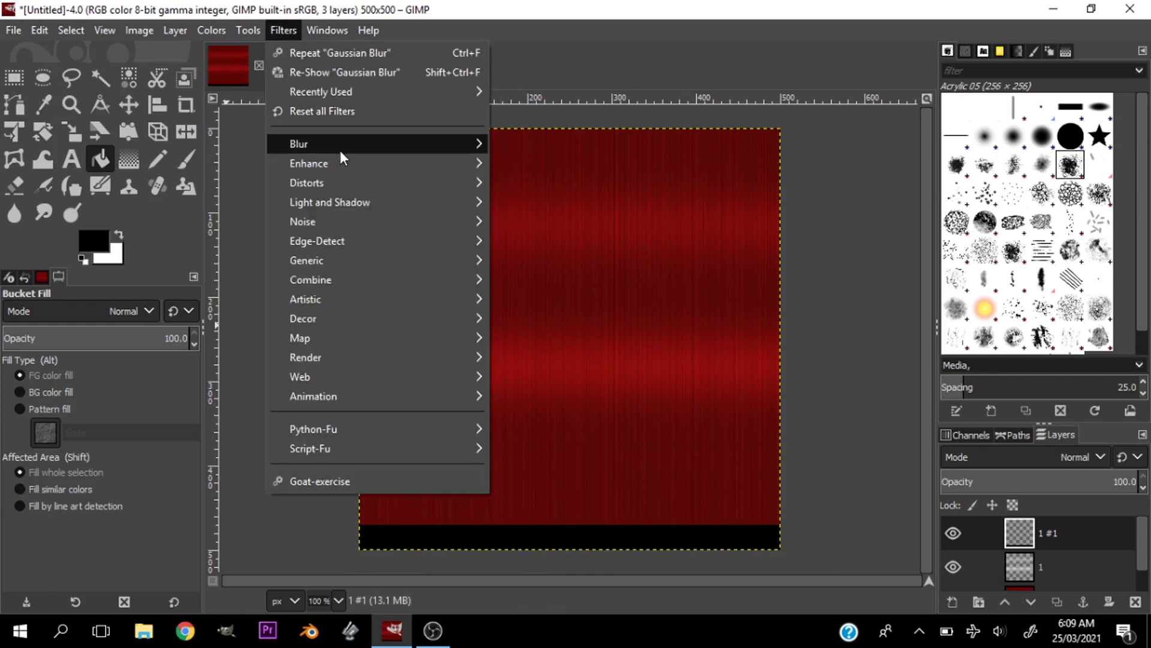
pyautogui.moveTo(473, 144)
pyautogui.click(528, 145)
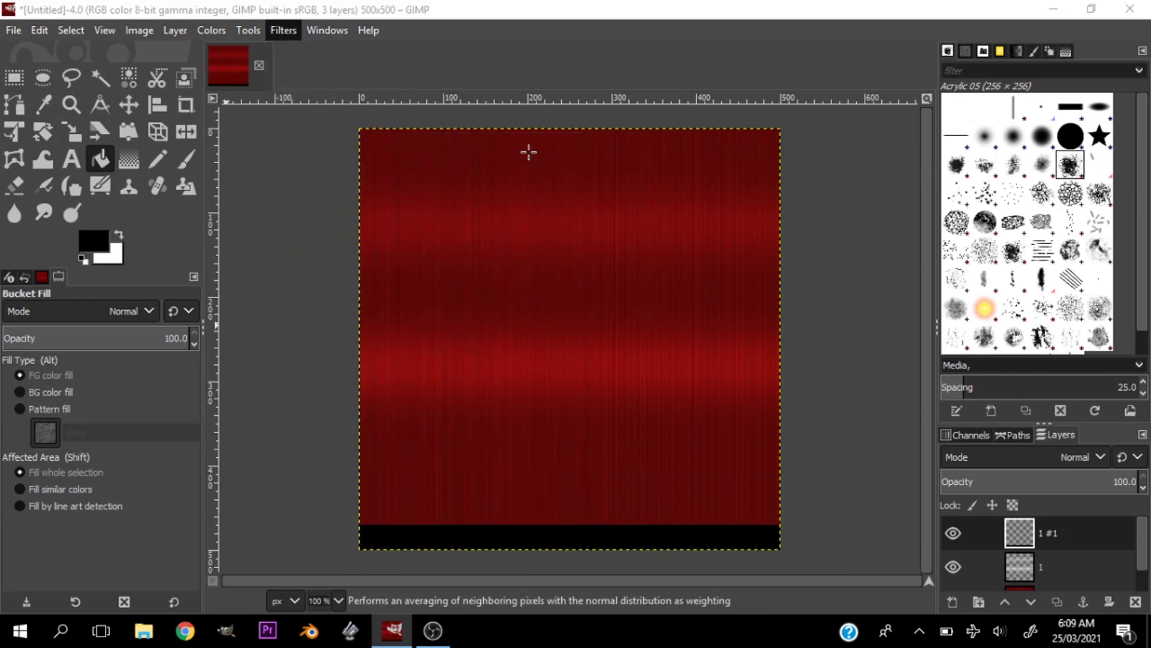
pyautogui.moveTo(37, 151); pyautogui.dragTo(100, 156)
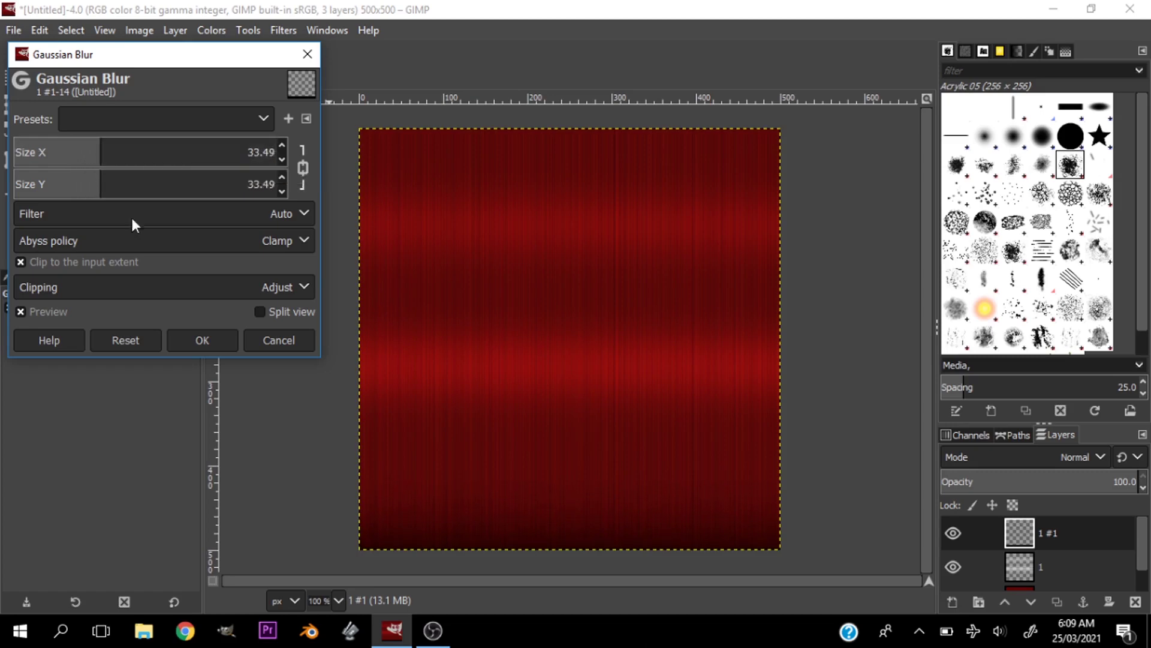
pyautogui.click(184, 340)
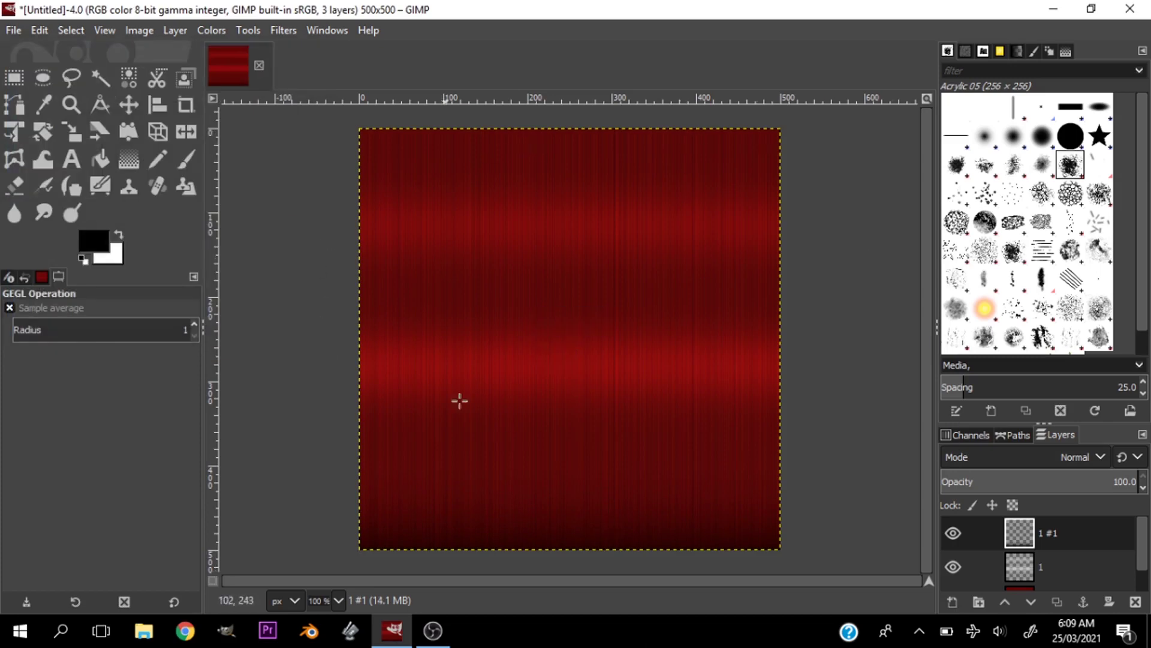
pyautogui.press('z')
pyautogui.moveTo(319, 201); pyautogui.dragTo(380, 300)
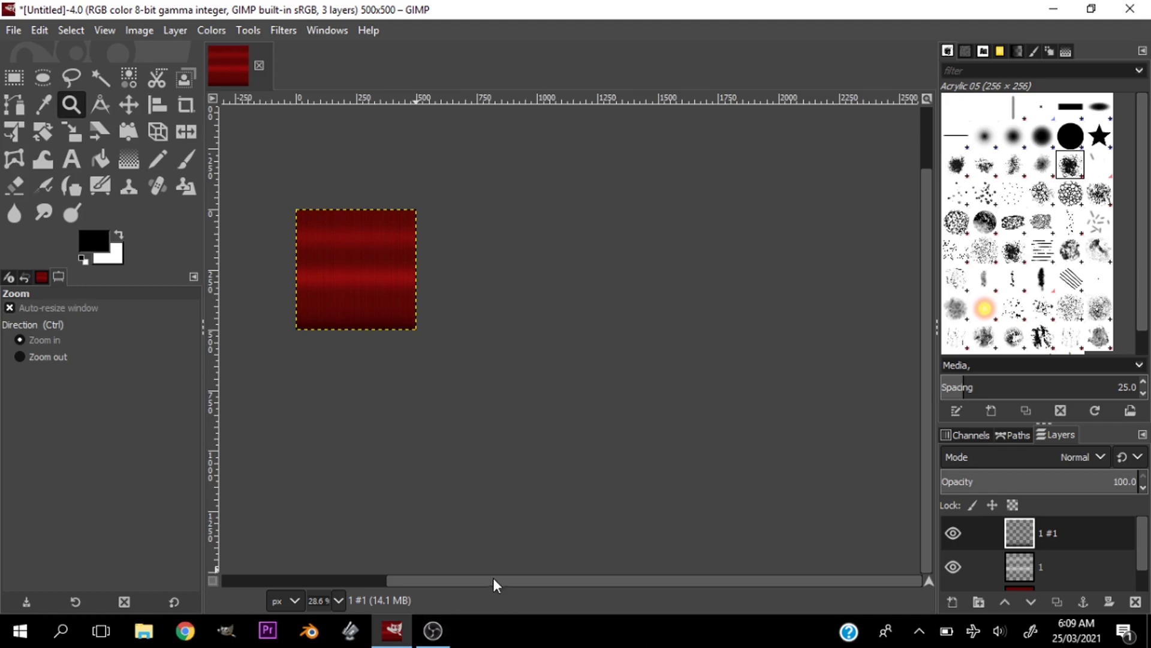
pyautogui.moveTo(494, 584); pyautogui.dragTo(429, 581)
pyautogui.moveTo(927, 252); pyautogui.dragTo(928, 161)
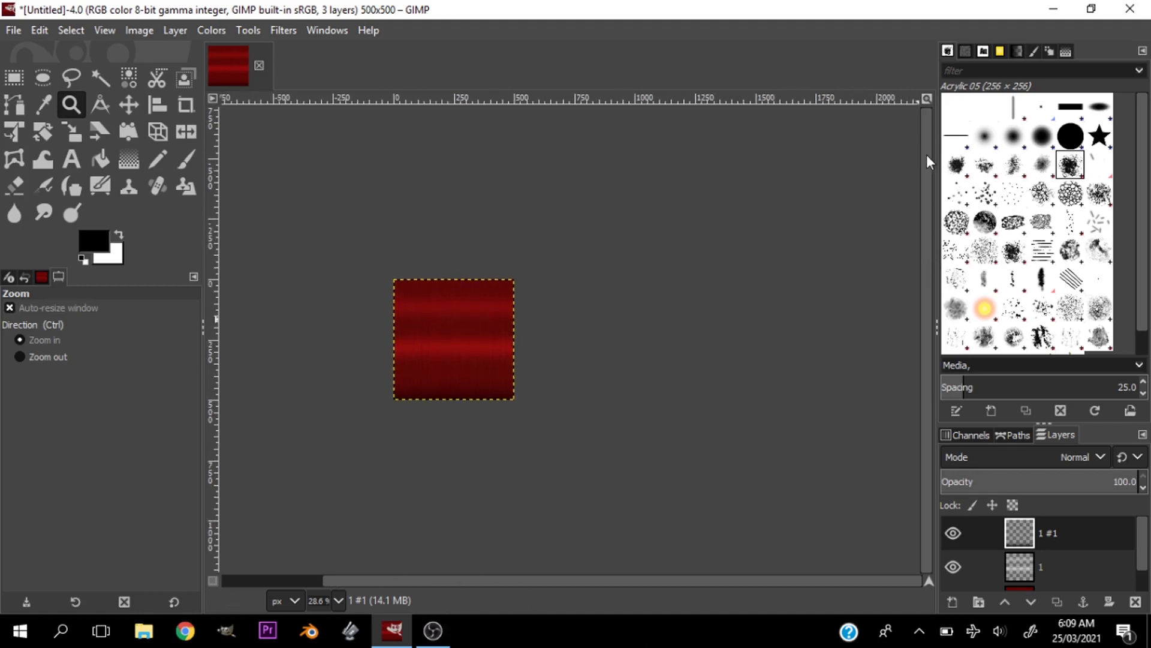